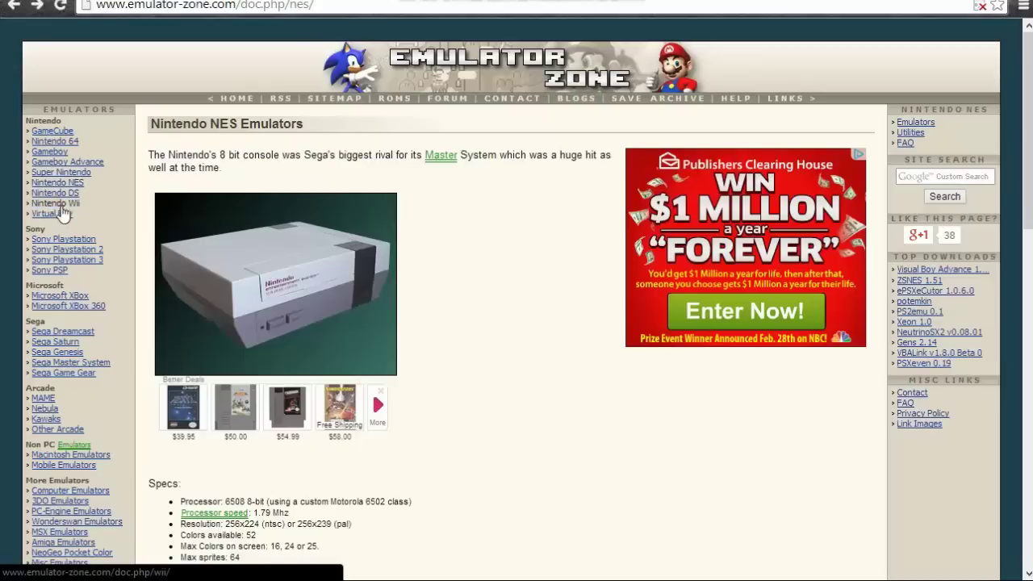
- Open the DeSmuME page from the list of Nintendo DS emulators, dismissing the pop-up ad
{"action": "left_click", "coordinate": [55, 193]}
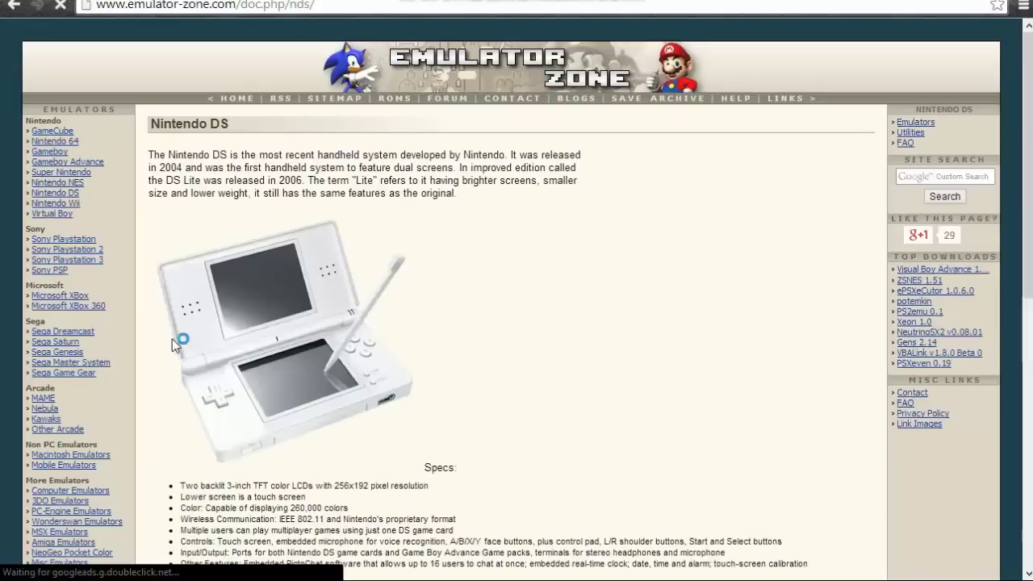
{"action": "scroll", "coordinate": [172, 339], "scroll_direction": "down", "scroll_amount": 7}
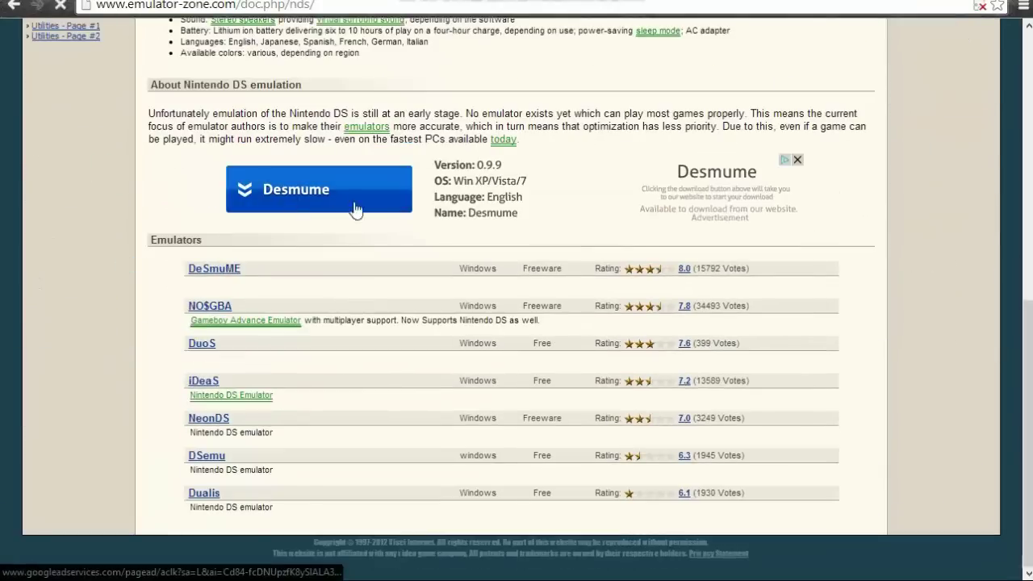
{"action": "mouse_move", "coordinate": [192, 317]}
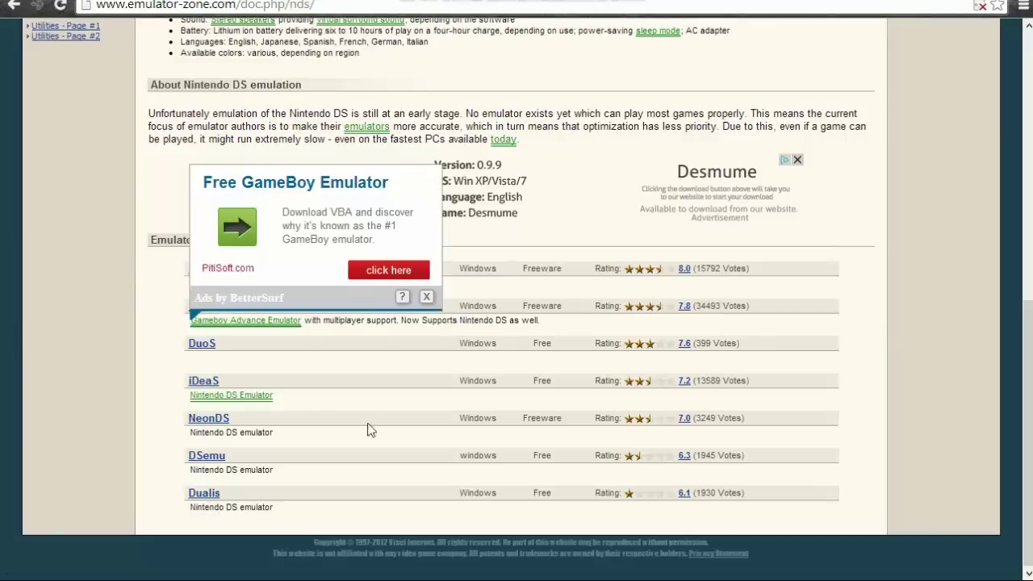
{"action": "left_click", "coordinate": [426, 296]}
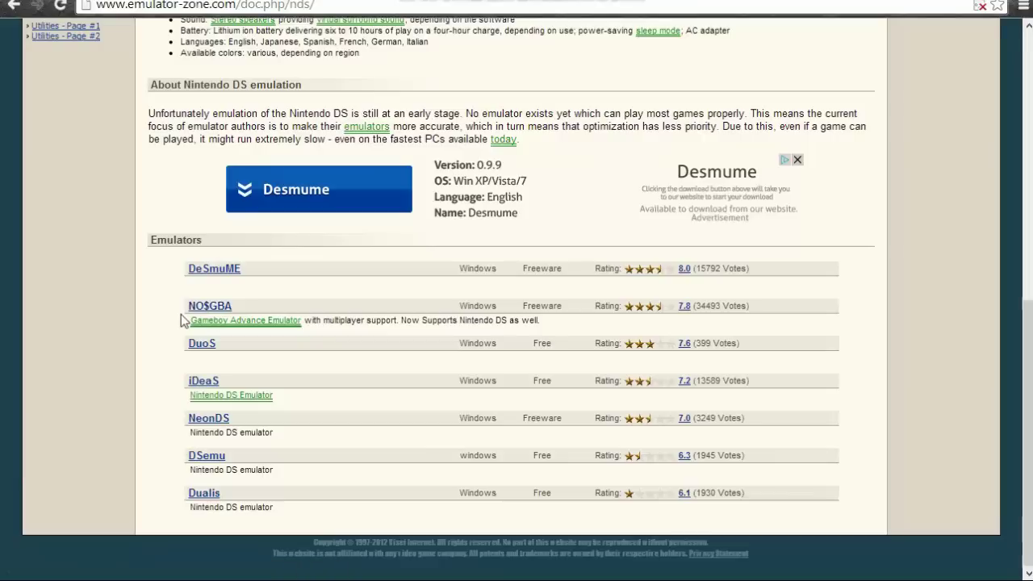
{"action": "left_click", "coordinate": [215, 269]}
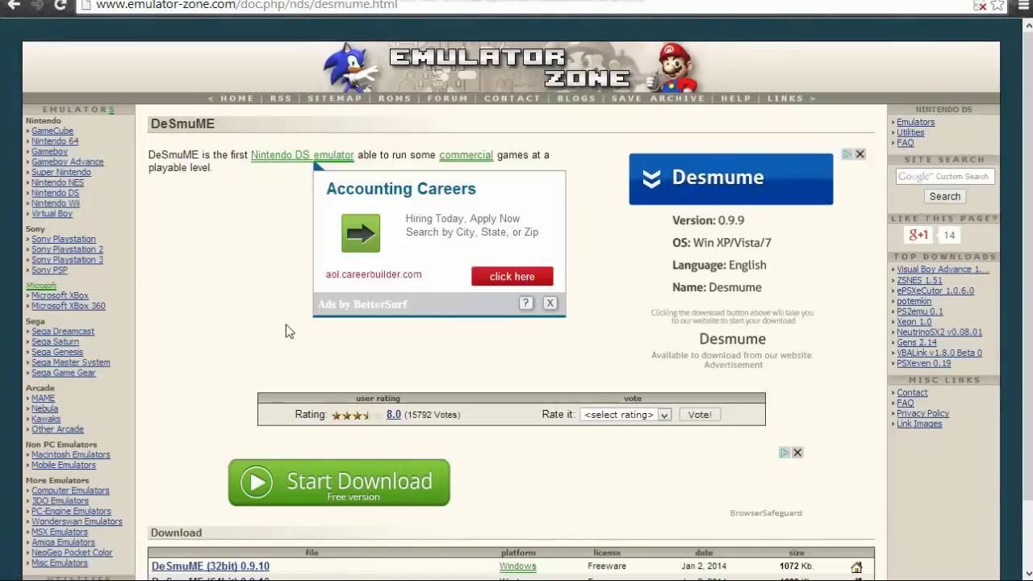
- Download DeSmuME (32bit) 0.9.10, dismissing the pop-up ad and the audio capture notice
{"action": "left_click", "coordinate": [550, 302]}
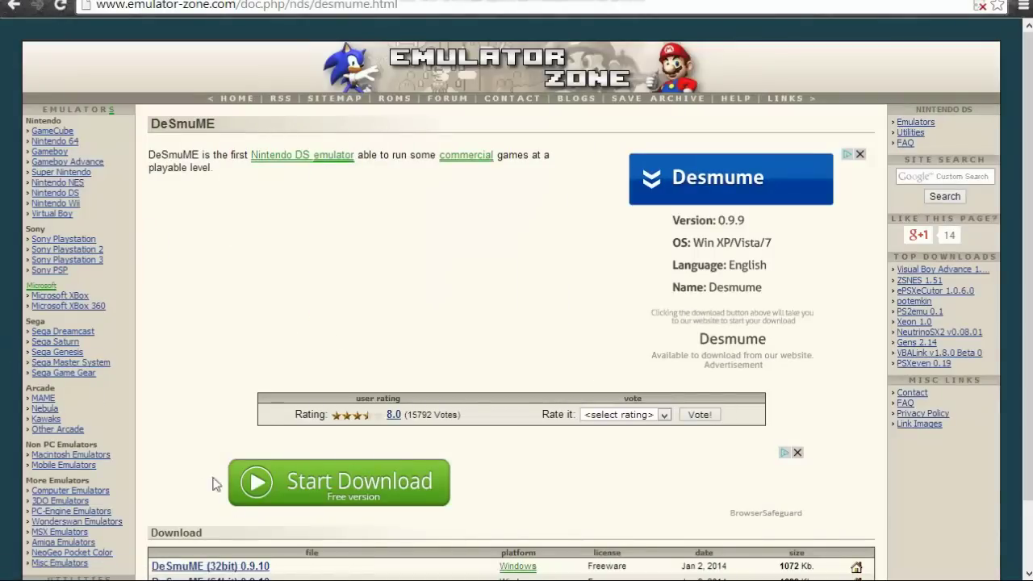
{"action": "scroll", "coordinate": [171, 483], "scroll_direction": "down", "scroll_amount": 1}
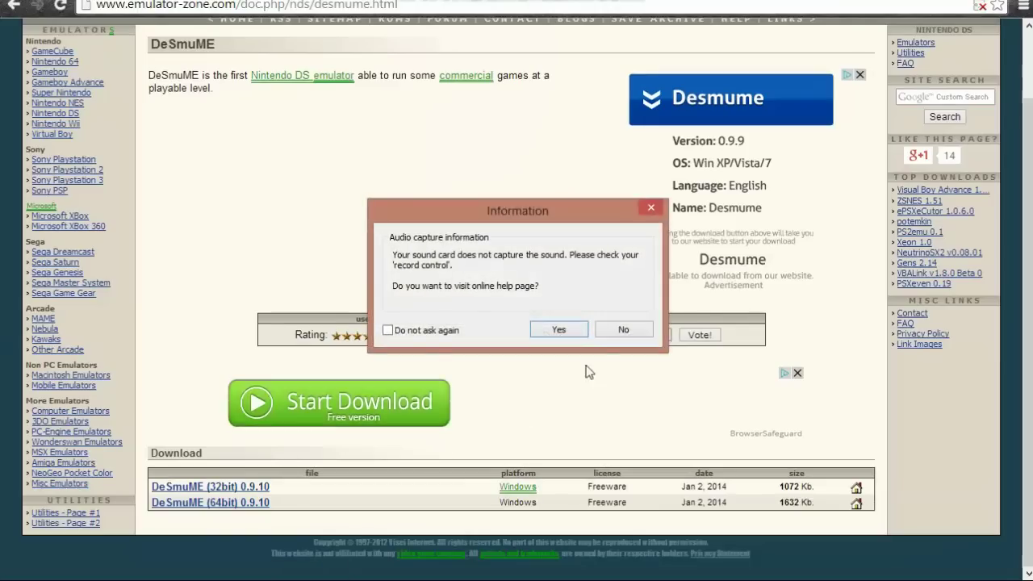
{"action": "left_click", "coordinate": [656, 212]}
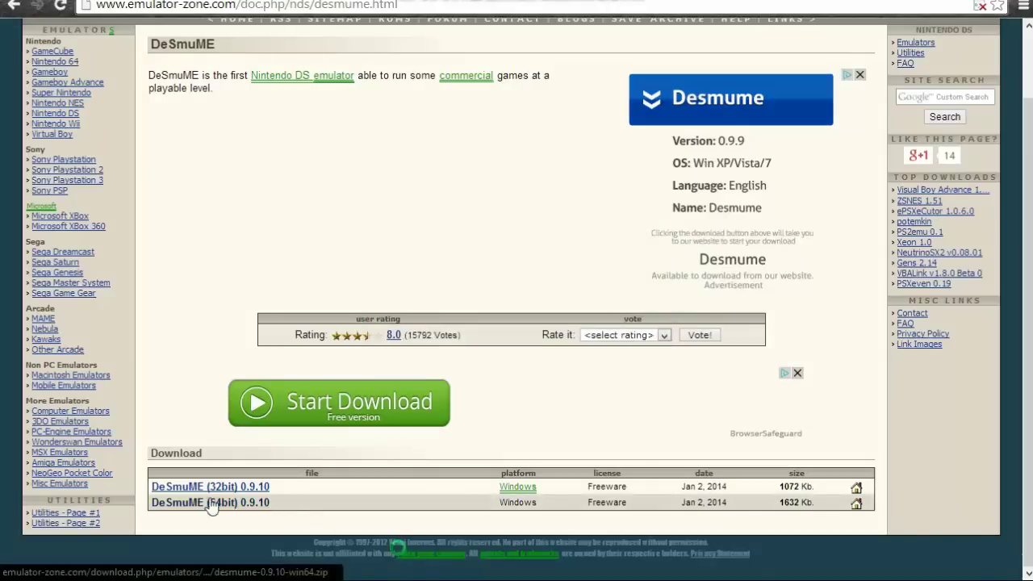
{"action": "left_click", "coordinate": [634, 529]}
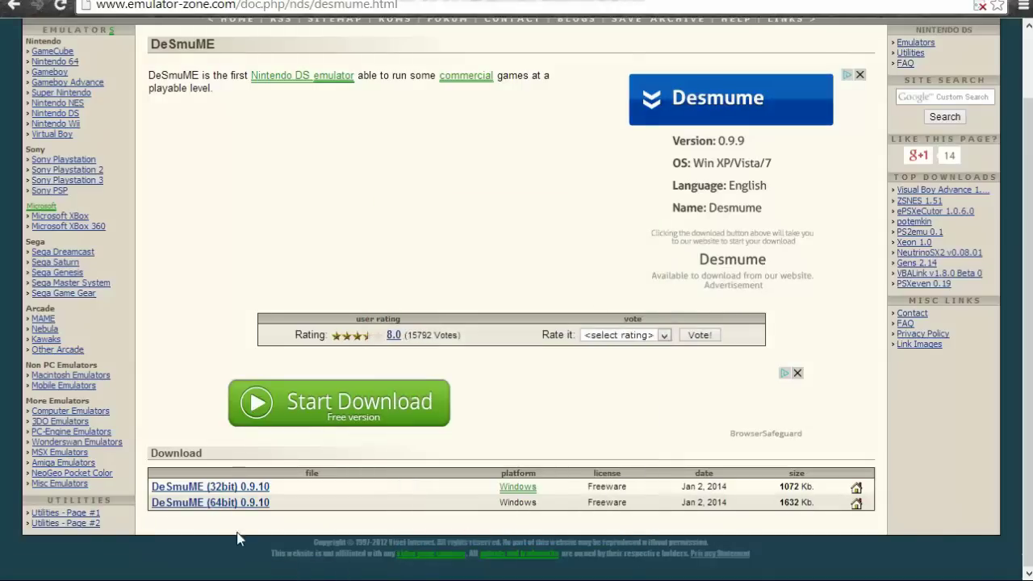
{"action": "left_click", "coordinate": [196, 492]}
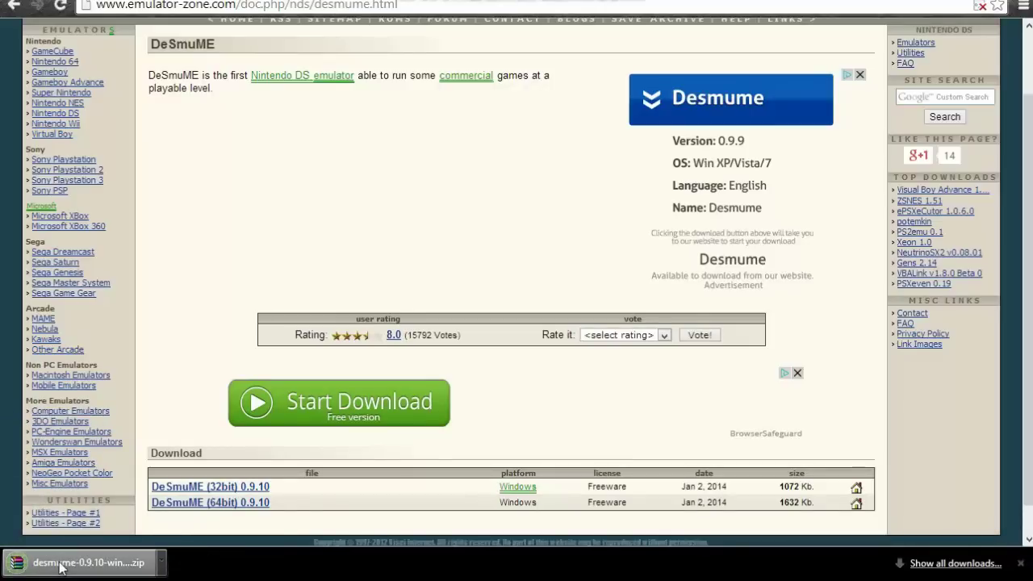
- Place a copy of the downloaded DeSmuME zip file on the desktop and show the desktop
{"action": "left_click_drag", "start_coordinate": [726, 2], "coordinate": [670, 7]}
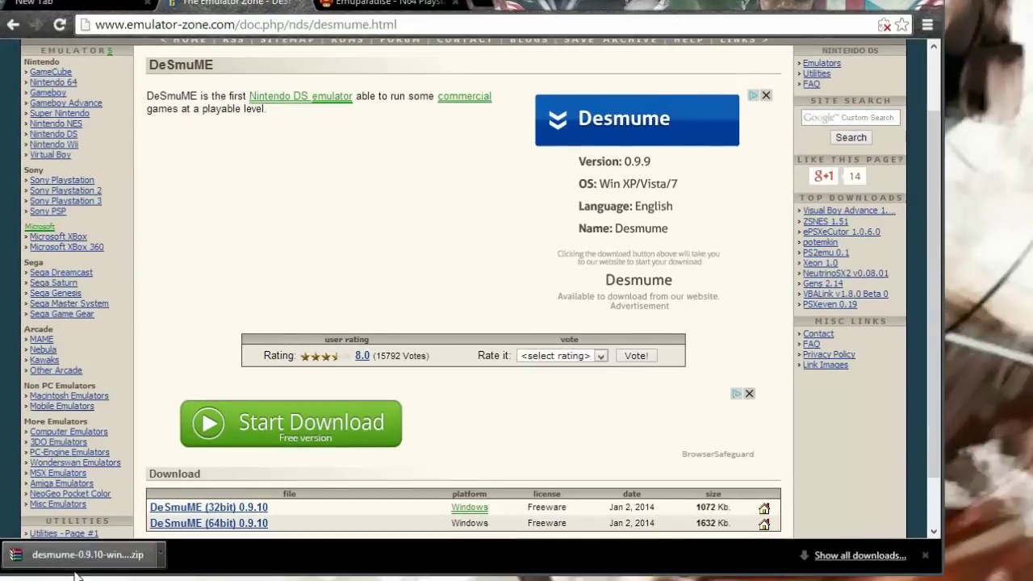
{"action": "left_click_drag", "start_coordinate": [80, 554], "coordinate": [963, 332]}
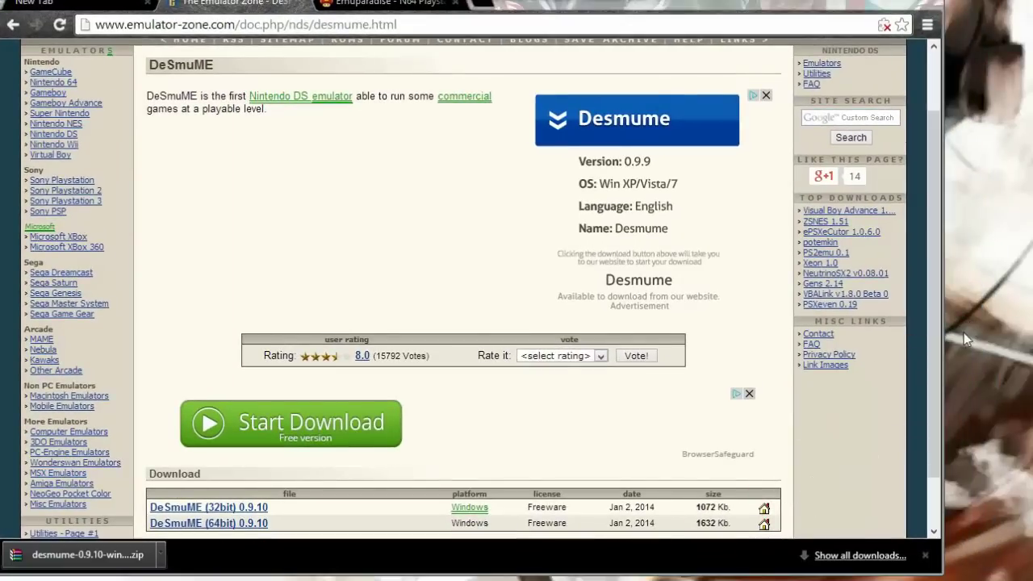
{"action": "key", "text": "super+d"}
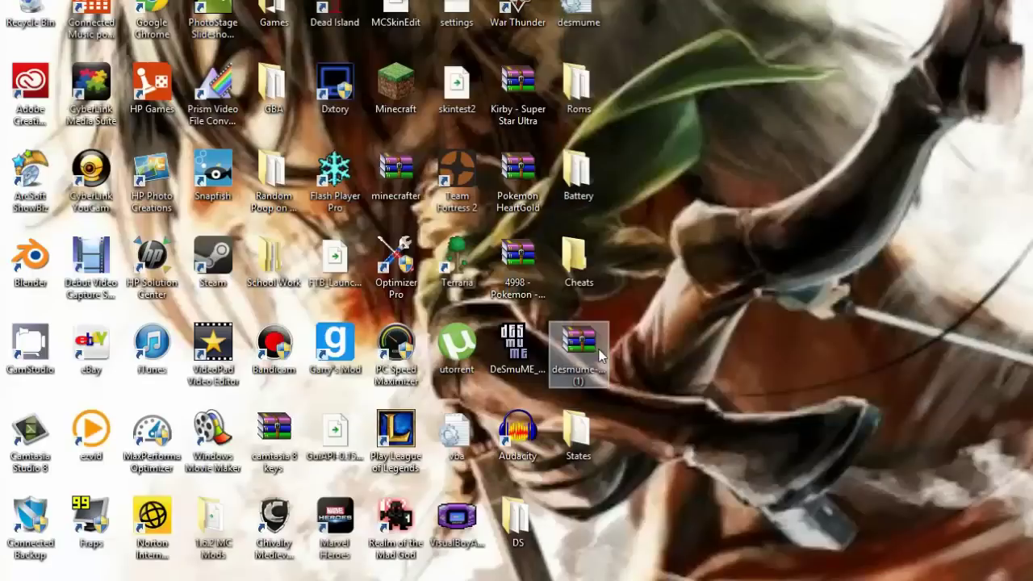
- Open the desmume-0.9.10-win32 (1) archive from the desktop in WinRAR and dismiss the licence purchase reminder
{"action": "left_click", "coordinate": [576, 359]}
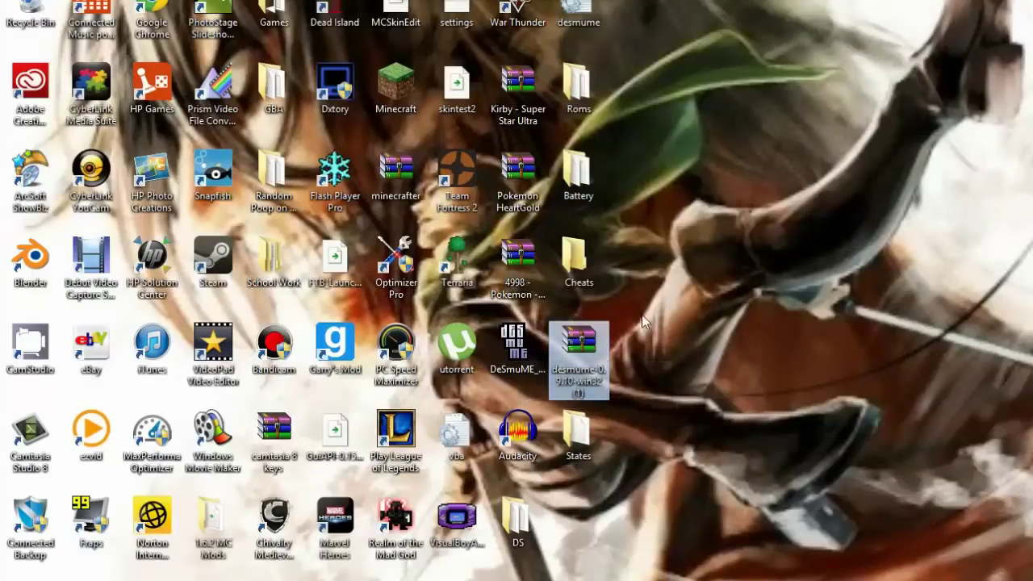
{"action": "double_click", "coordinate": [583, 338]}
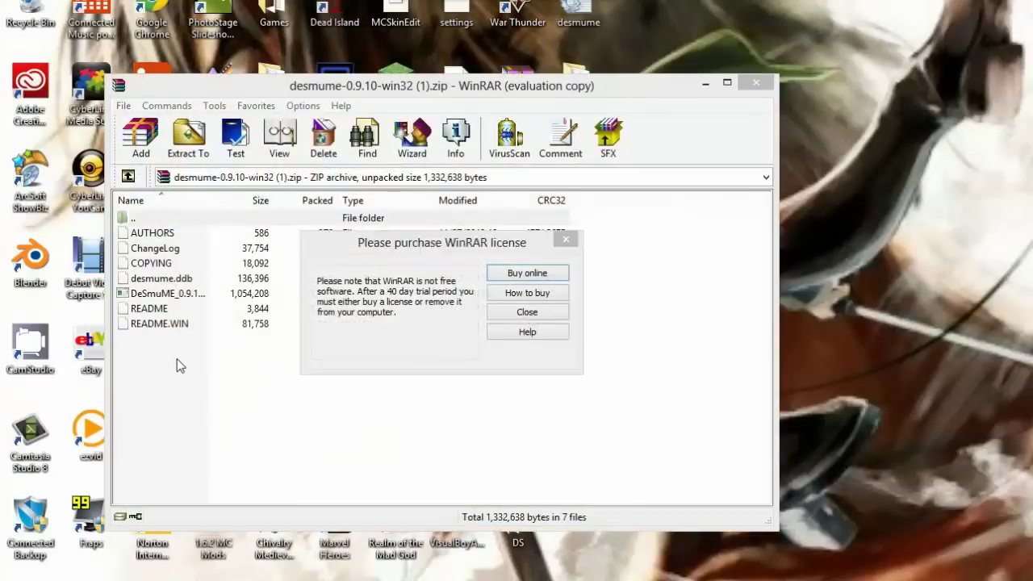
{"action": "left_click", "coordinate": [574, 237]}
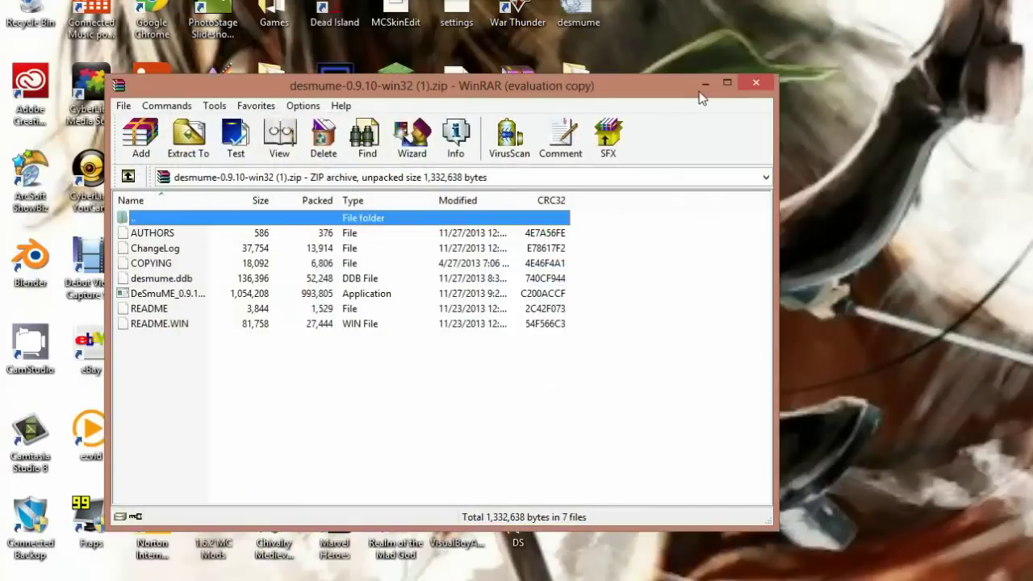
- Extract the DeSmuME application file from the archive onto the desktop
{"action": "left_click", "coordinate": [726, 82]}
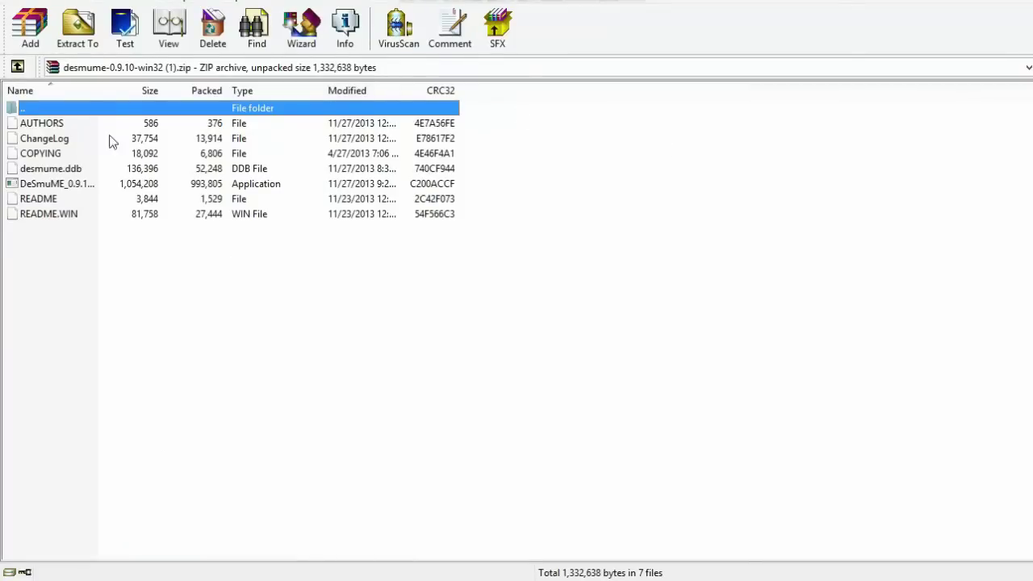
{"action": "left_click", "coordinate": [65, 184]}
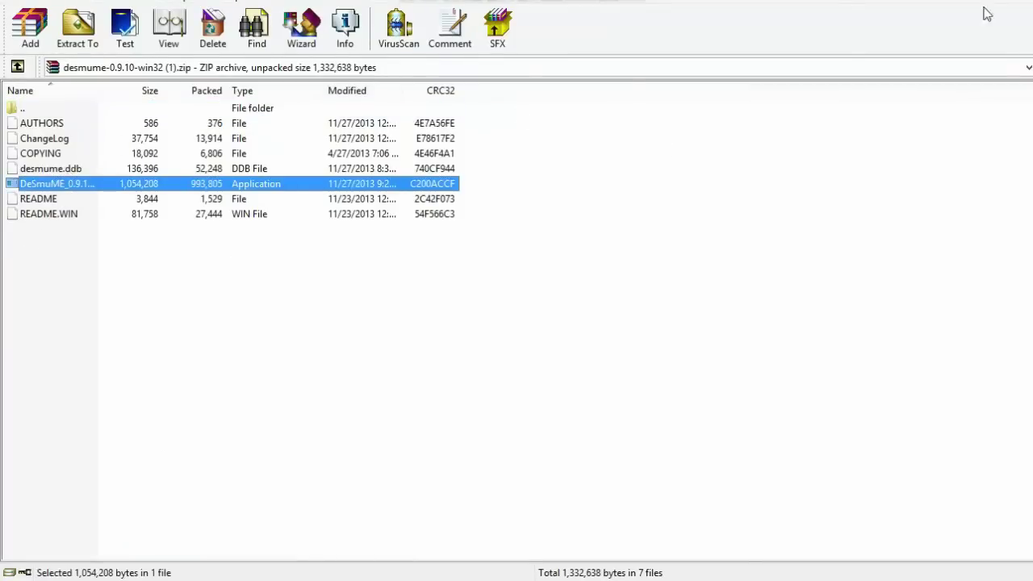
{"action": "key", "text": "super+Down"}
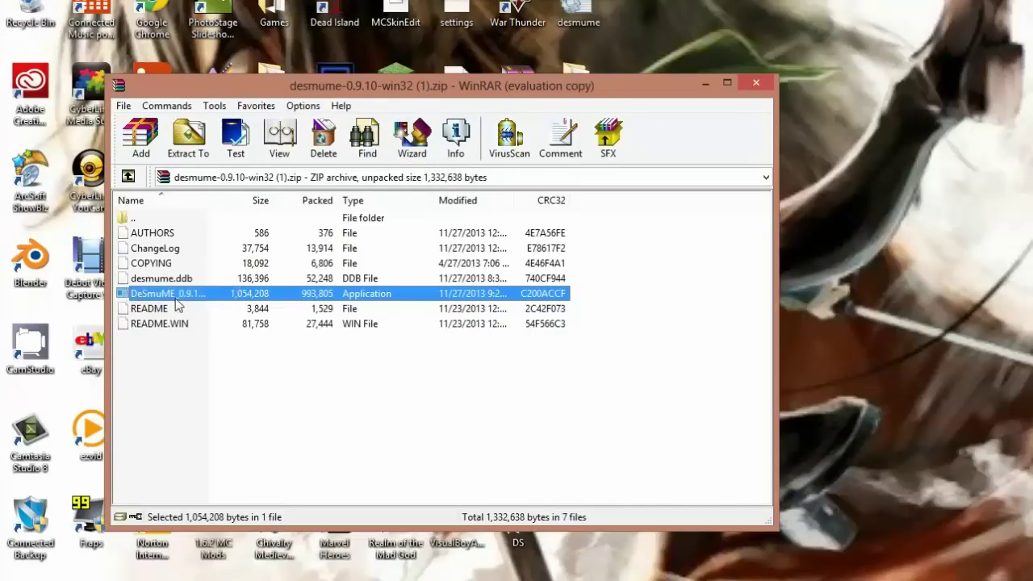
{"action": "left_click_drag", "start_coordinate": [174, 294], "coordinate": [858, 156]}
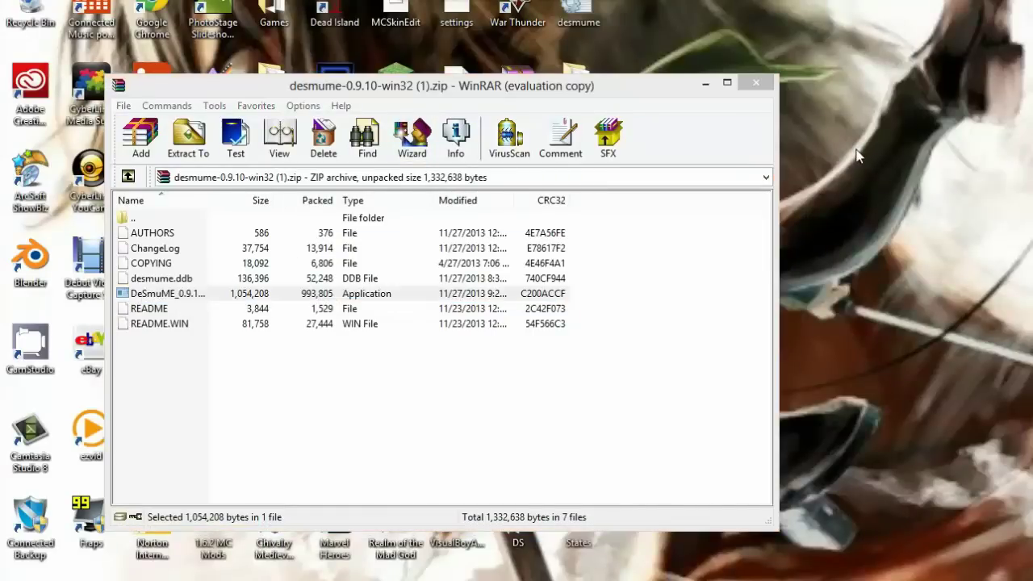
- Minimize the archive window, launch the extracted DeSmuME application from the desktop, and minimize the emulator
{"action": "left_click", "coordinate": [703, 83]}
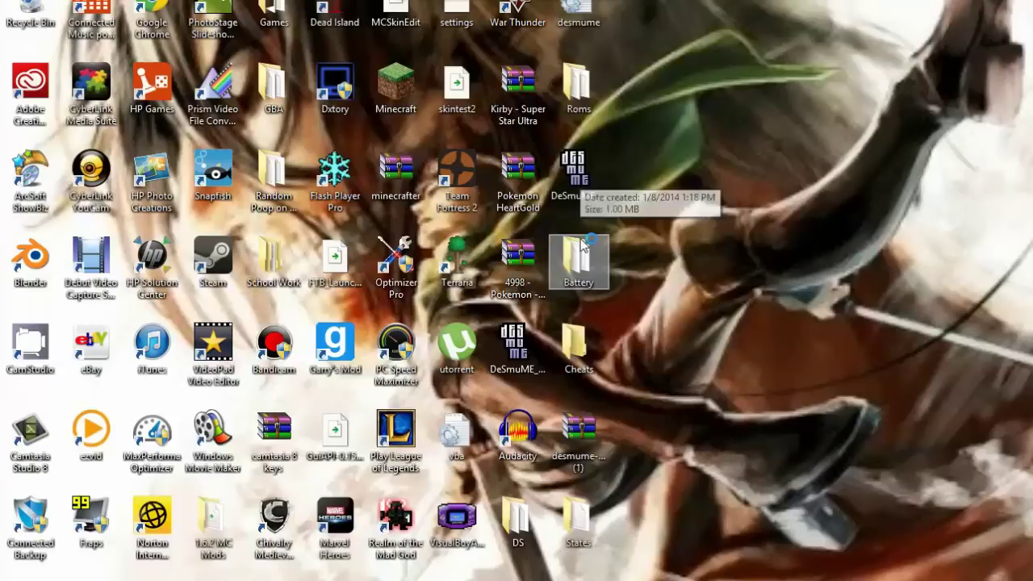
{"action": "double_click", "coordinate": [587, 186]}
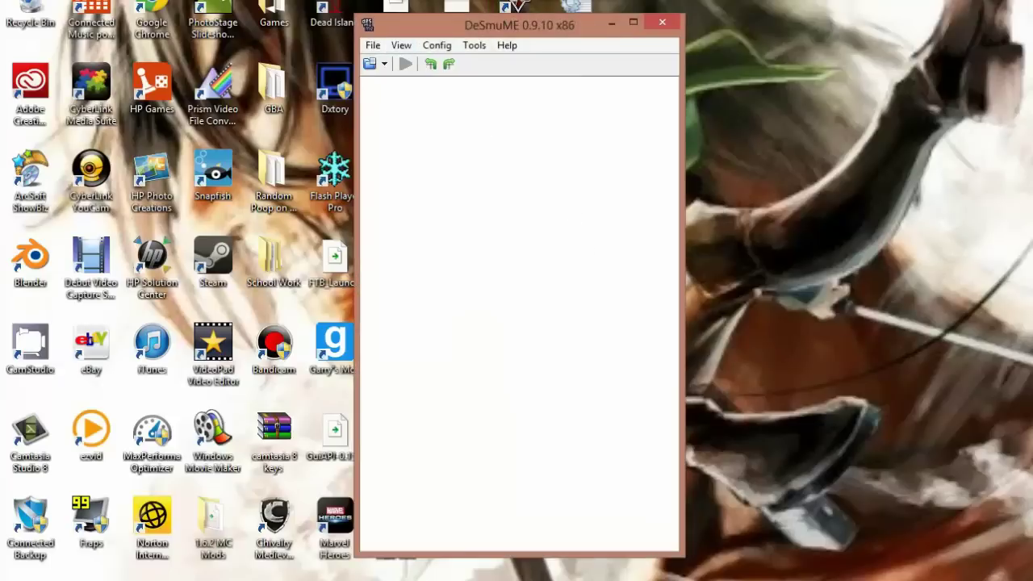
{"action": "left_click", "coordinate": [611, 22]}
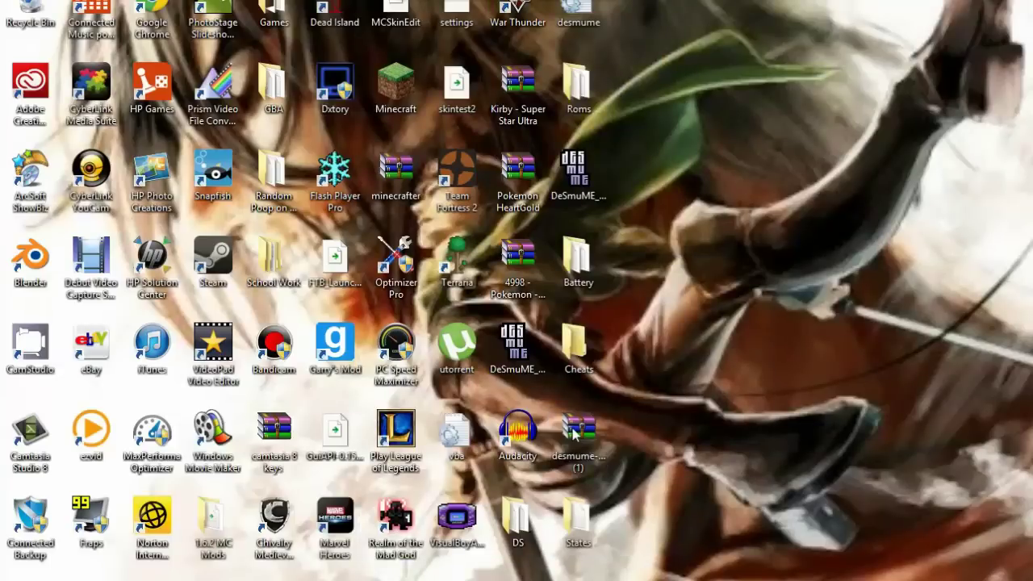
- Reopen the DeSmuME archive to examine its application file, then minimize it and close the Apple Software Update window
{"action": "double_click", "coordinate": [578, 428]}
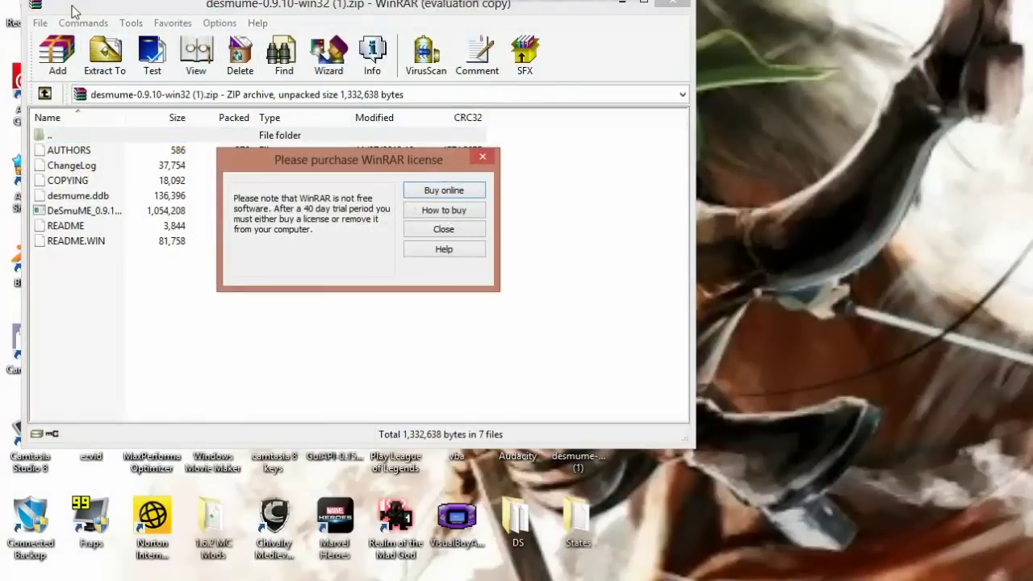
{"action": "left_click", "coordinate": [482, 156]}
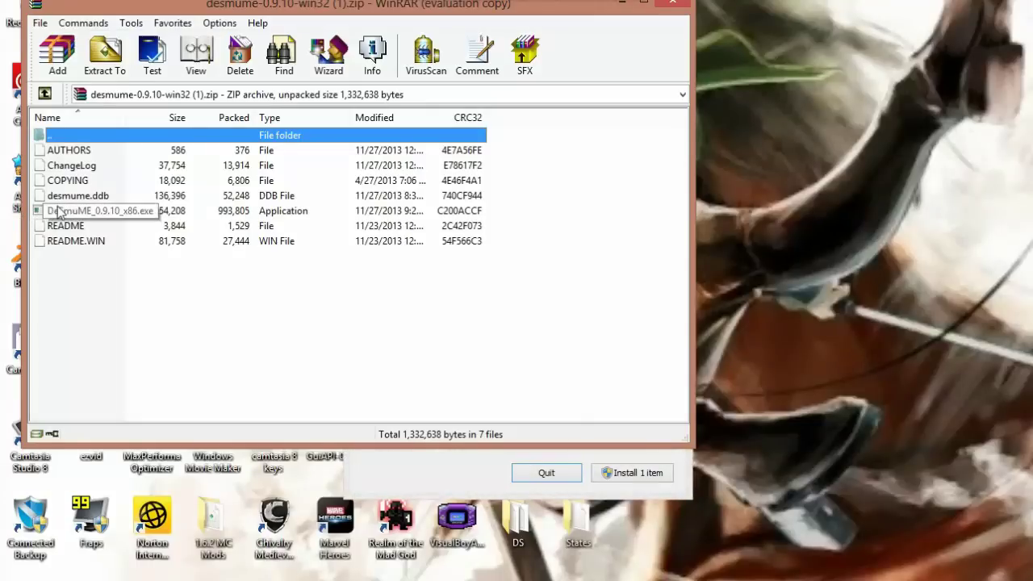
{"action": "left_click", "coordinate": [621, 2]}
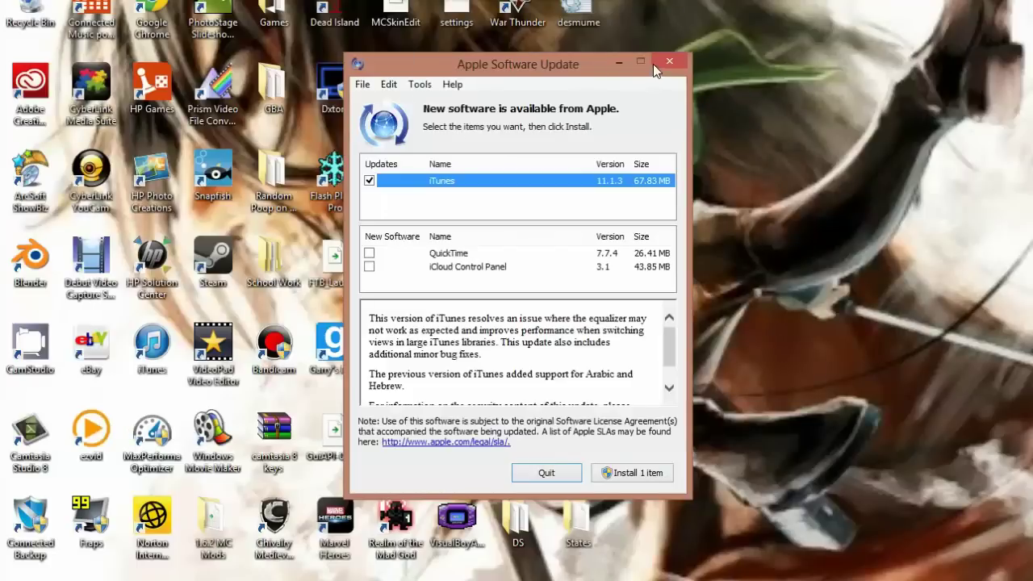
{"action": "left_click", "coordinate": [668, 62]}
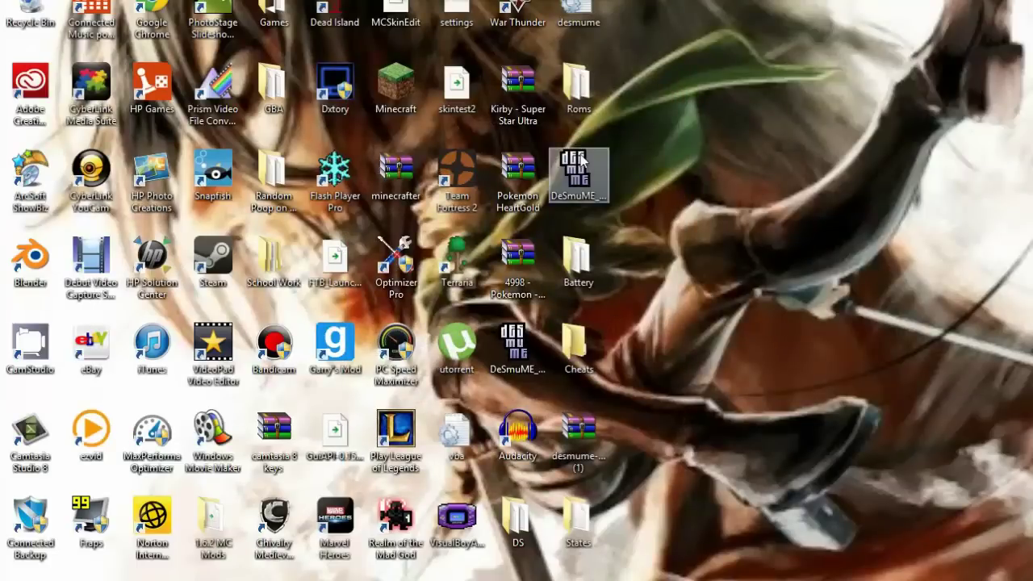
- Launch DeSmuME from the desktop once more and minimize its window
{"action": "double_click", "coordinate": [583, 162]}
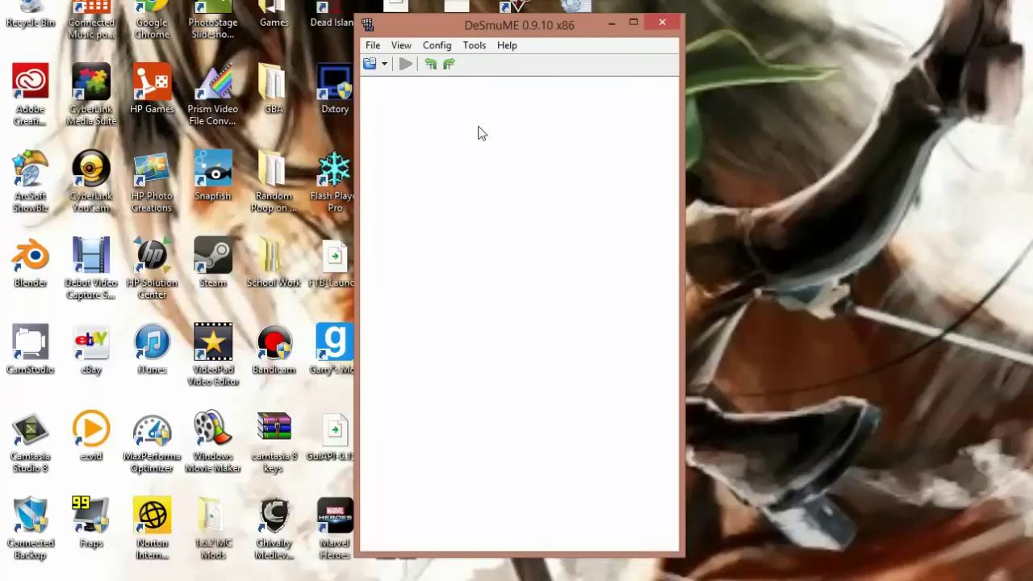
{"action": "left_click", "coordinate": [611, 23]}
- Switch to Google Chrome, show the Emuparadise site and maximize the browser window
{"action": "key", "text": "alt+Tab"}
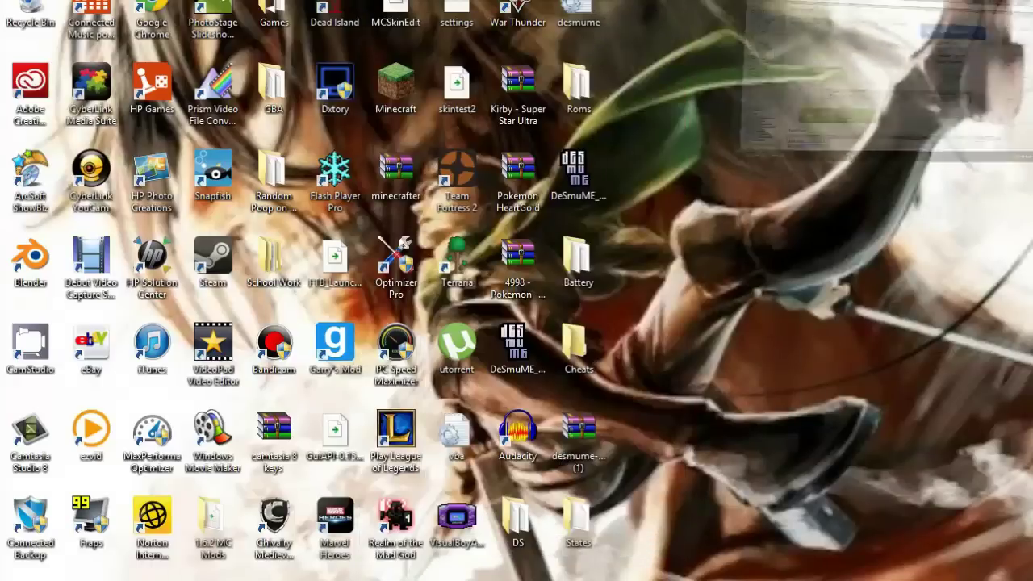
{"action": "left_click", "coordinate": [396, 3]}
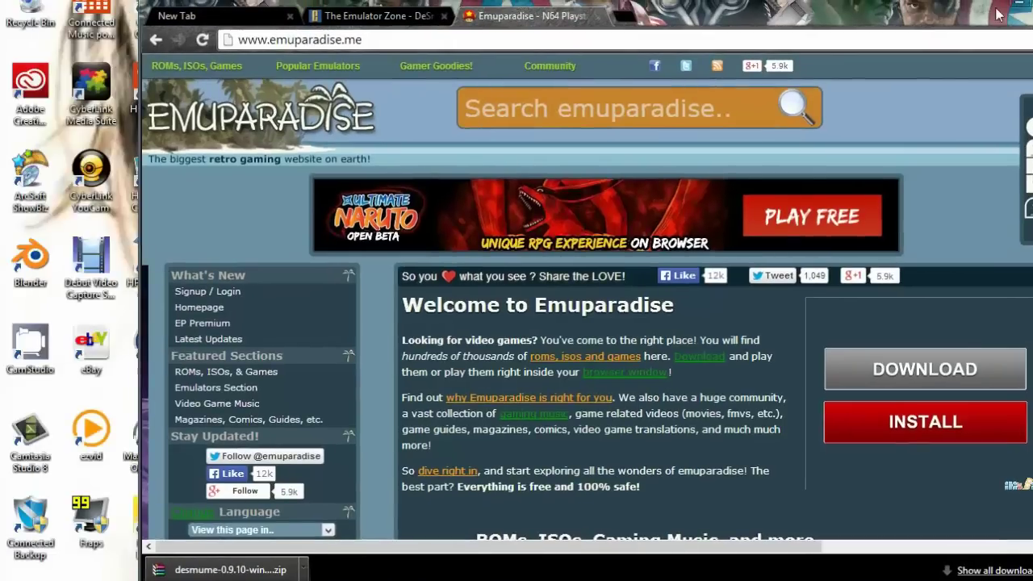
{"action": "double_click", "coordinate": [651, 4]}
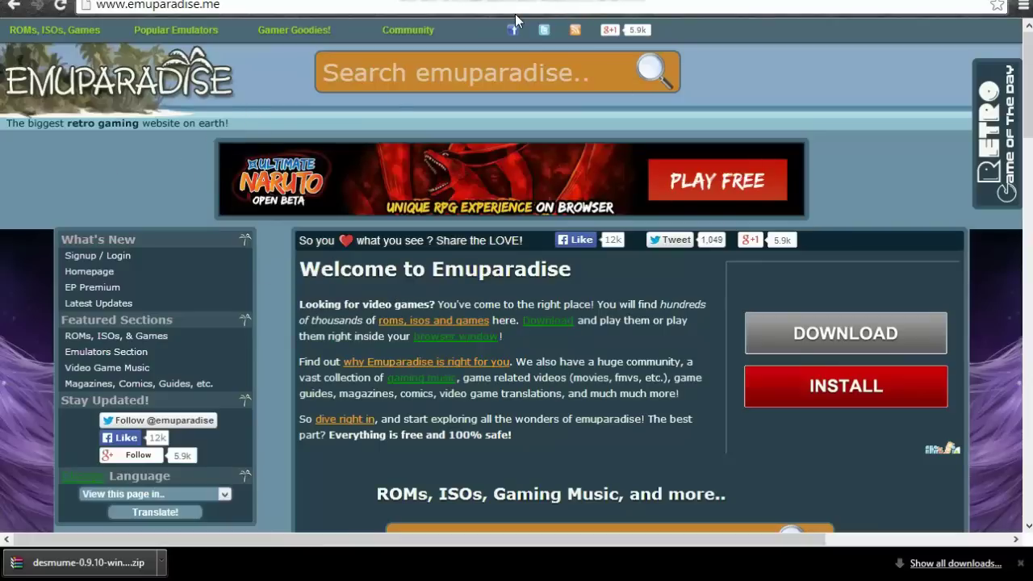
- Dismiss the browser's downloads bar and search Emuparadise for "pokemon black" using the suggested term
{"action": "scroll", "coordinate": [245, 248], "scroll_direction": "down", "scroll_amount": 3}
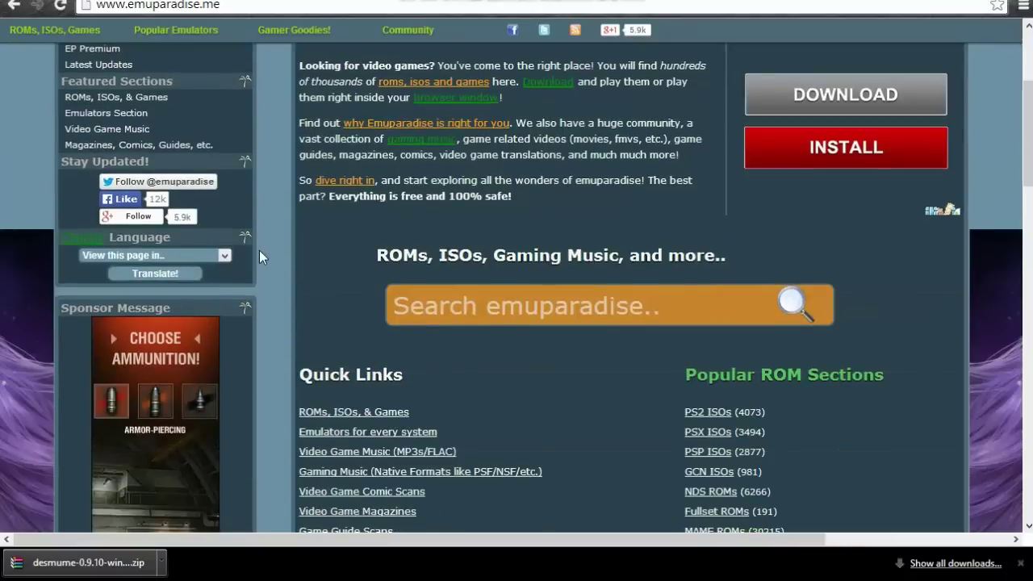
{"action": "scroll", "coordinate": [908, 501], "scroll_direction": "up", "scroll_amount": 1}
{"action": "left_click", "coordinate": [1019, 562]}
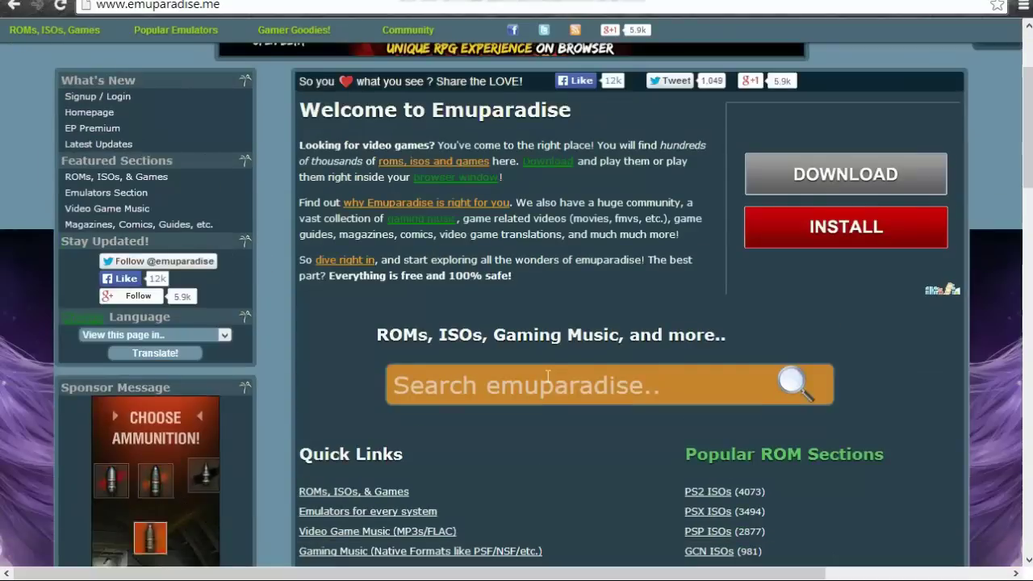
{"action": "scroll", "coordinate": [546, 383], "scroll_direction": "down", "scroll_amount": 1}
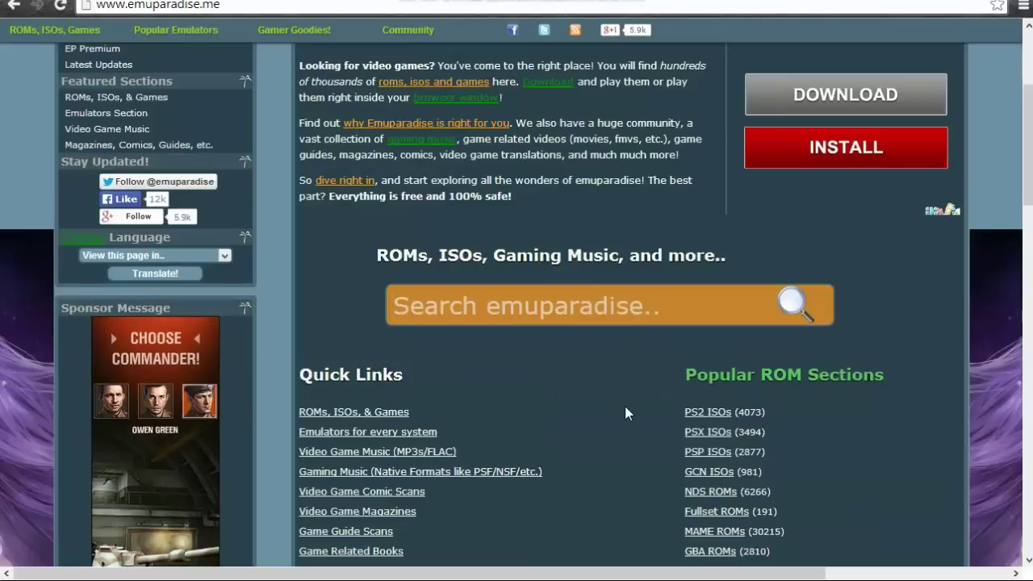
{"action": "type", "text": "pokemon"}
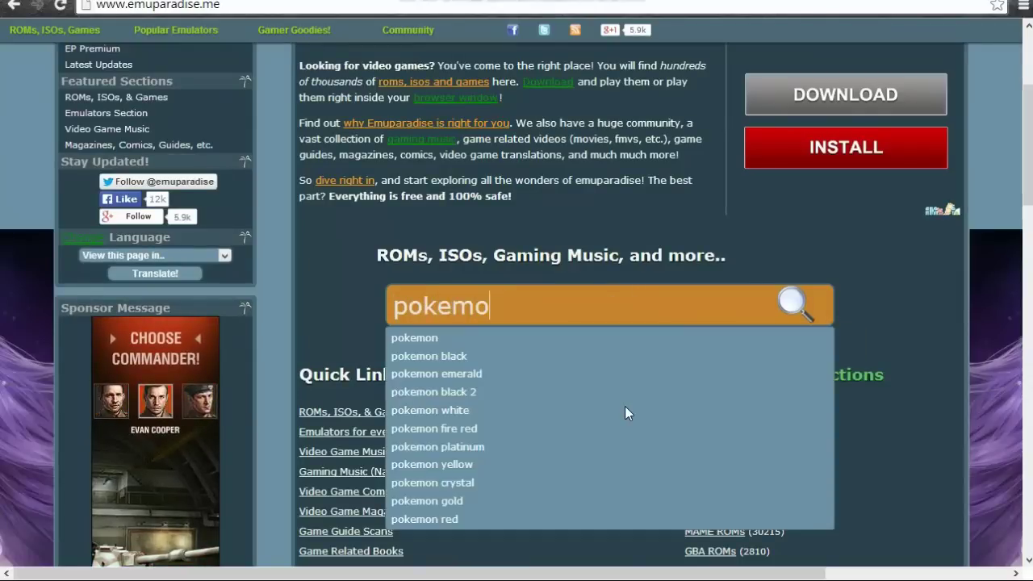
{"action": "left_click", "coordinate": [479, 356]}
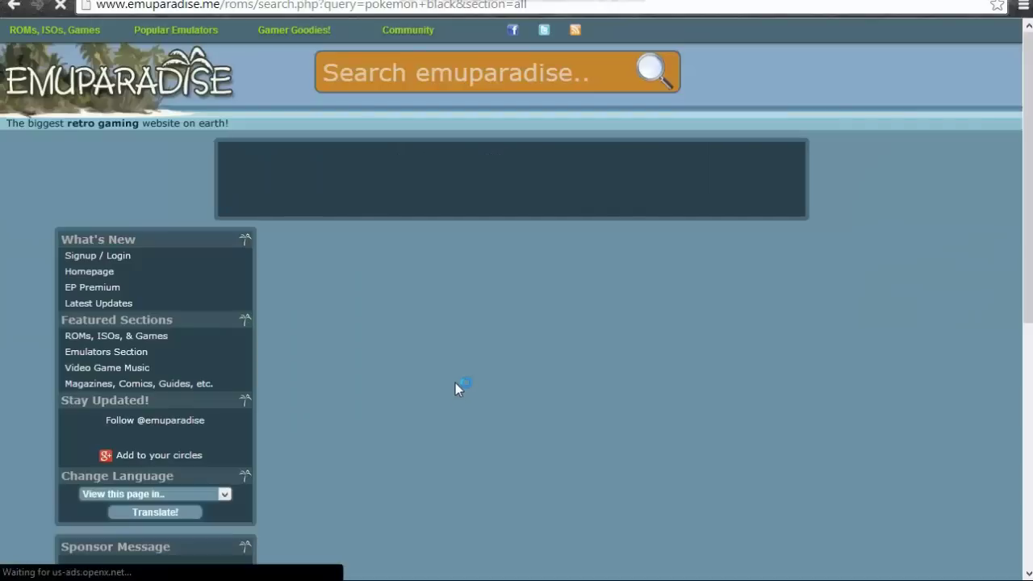
- Restrict the pokemon black search to the ROMs/ISOs/Games section and the Nintendo DS system, and rerun it
{"action": "scroll", "coordinate": [691, 493], "scroll_direction": "down", "scroll_amount": 5}
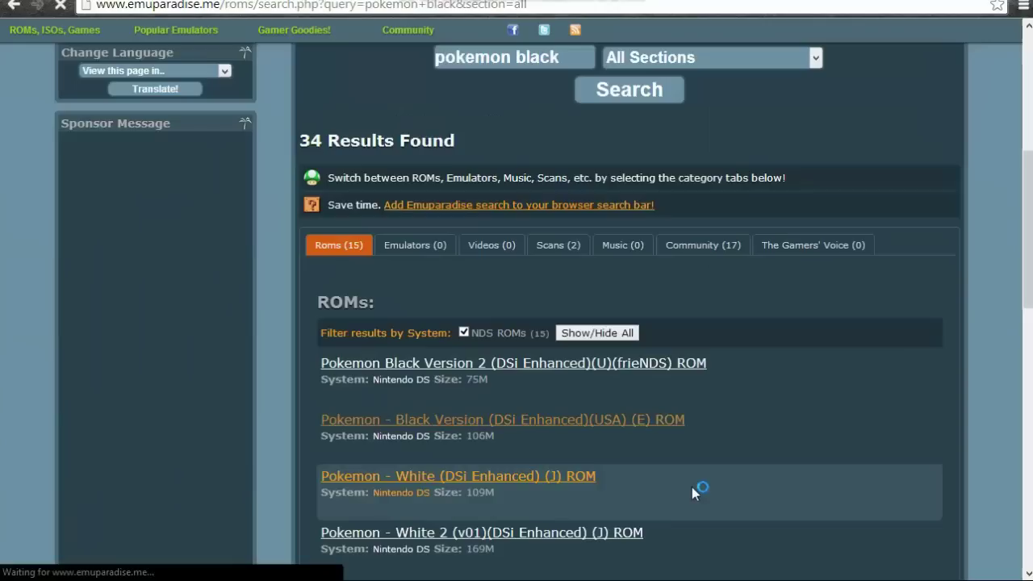
{"action": "scroll", "coordinate": [565, 291], "scroll_direction": "up", "scroll_amount": 1}
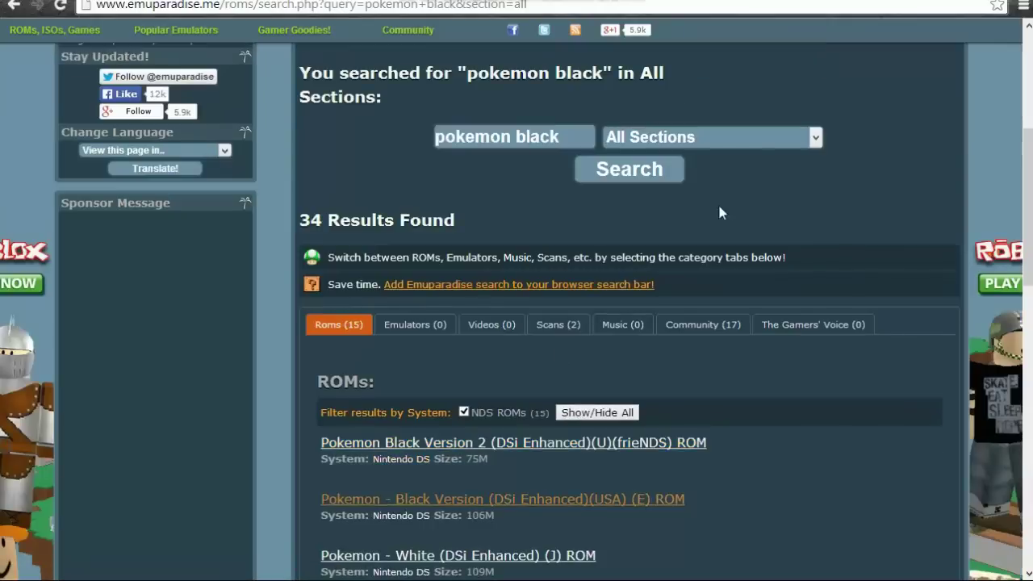
{"action": "left_click", "coordinate": [816, 143]}
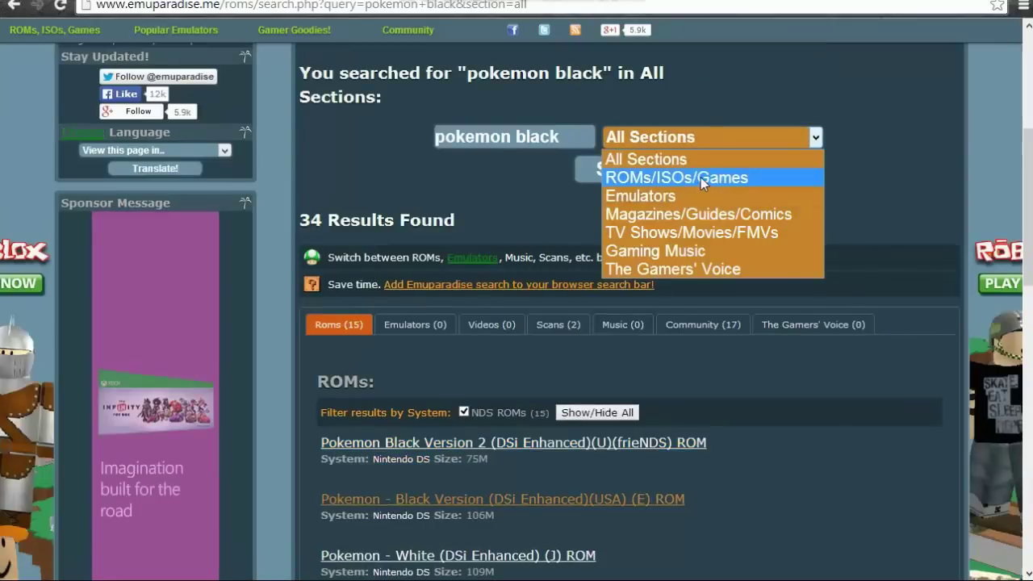
{"action": "left_click", "coordinate": [701, 174]}
{"action": "left_click", "coordinate": [570, 171]}
{"action": "scroll", "coordinate": [508, 310], "scroll_direction": "up", "scroll_amount": 6}
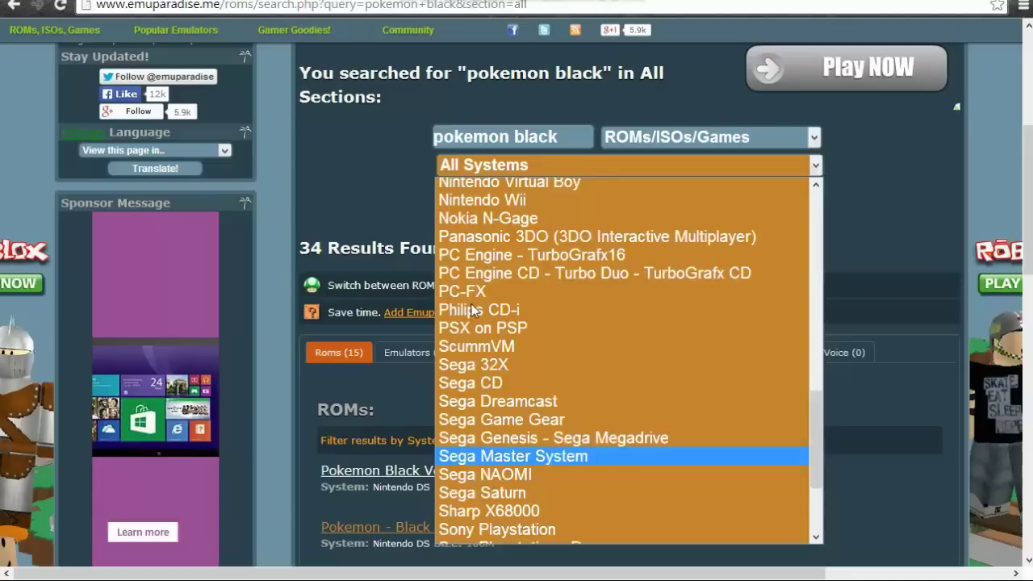
{"action": "left_click", "coordinate": [524, 211]}
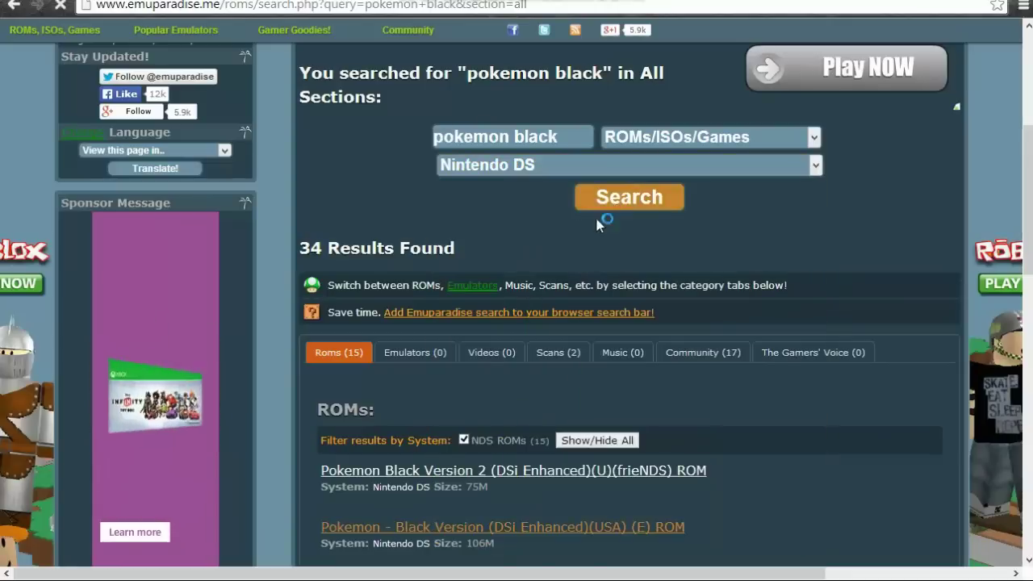
{"action": "left_click", "coordinate": [613, 203]}
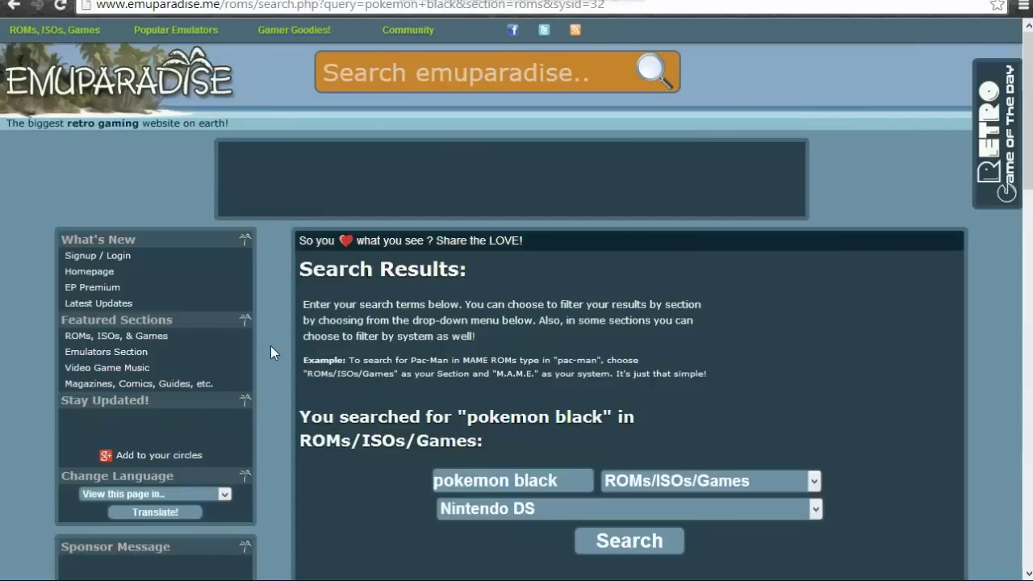
- Open the Pokemon - Black Version (DSi Enhanced)(USA) (E) ROM page from the results and jump to its download links
{"action": "scroll", "coordinate": [322, 343], "scroll_direction": "down", "scroll_amount": 7}
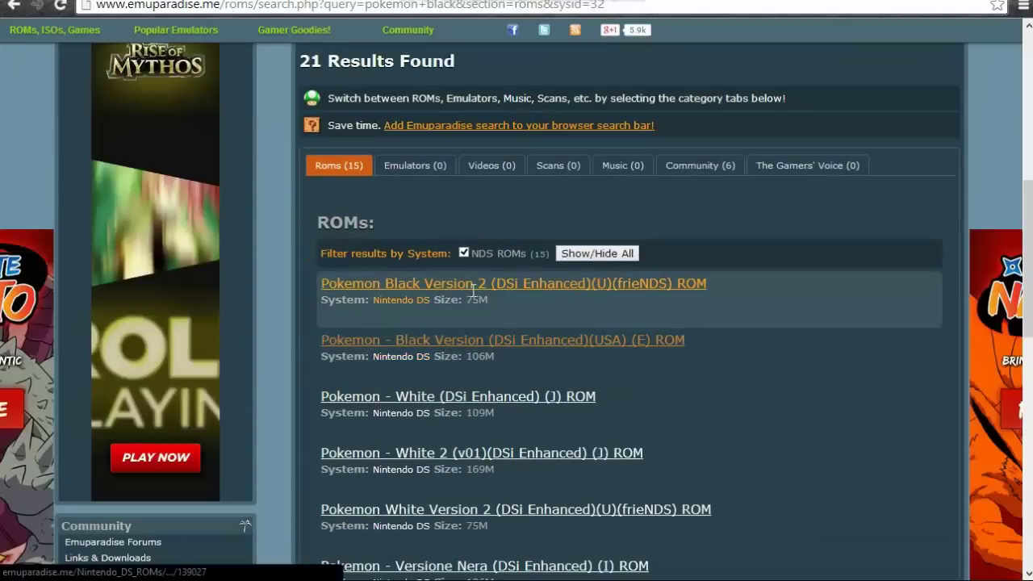
{"action": "left_click", "coordinate": [423, 352]}
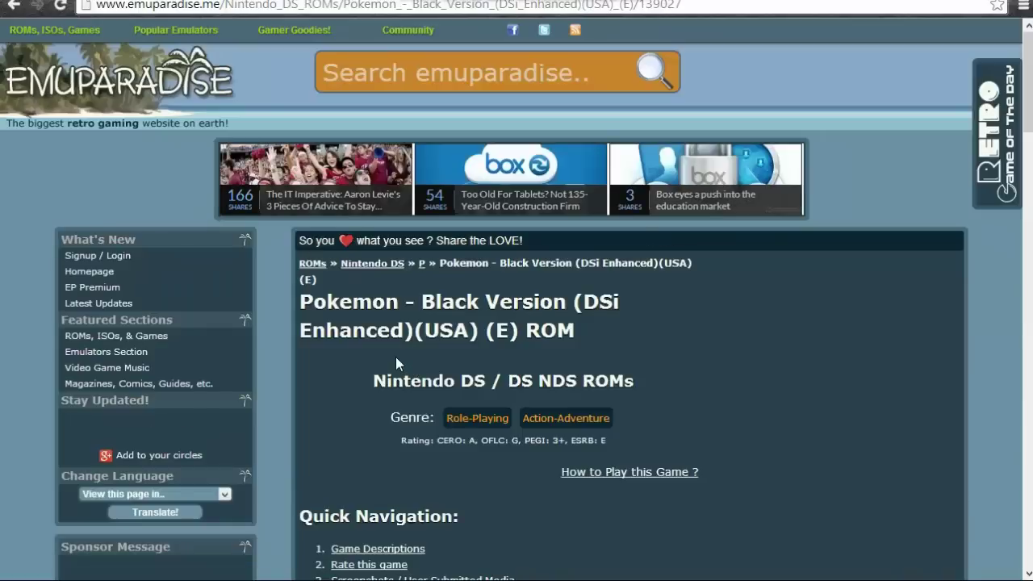
{"action": "scroll", "coordinate": [395, 357], "scroll_direction": "down", "scroll_amount": 1}
{"action": "scroll", "coordinate": [395, 359], "scroll_direction": "down", "scroll_amount": 3}
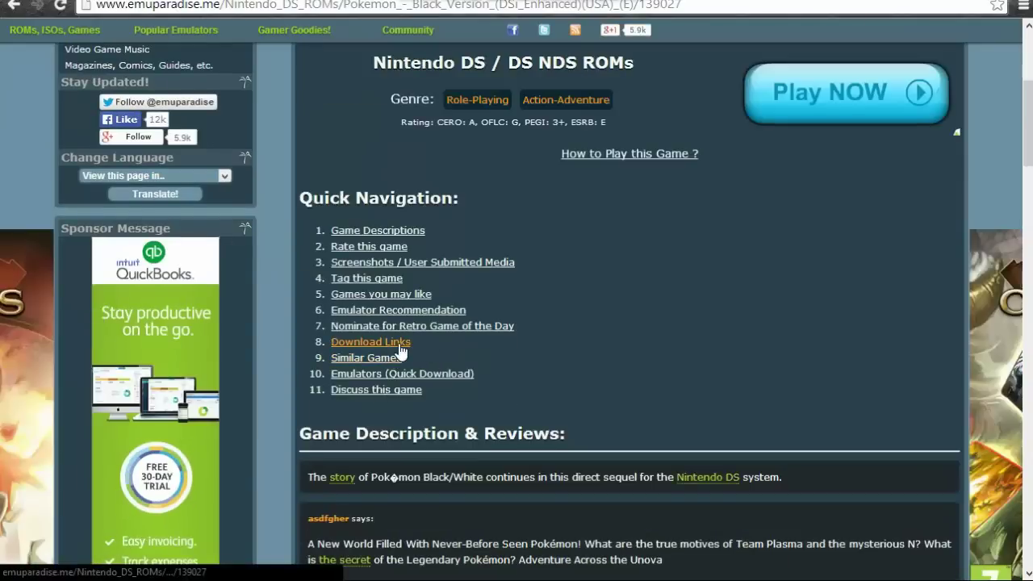
{"action": "left_click", "coordinate": [400, 342]}
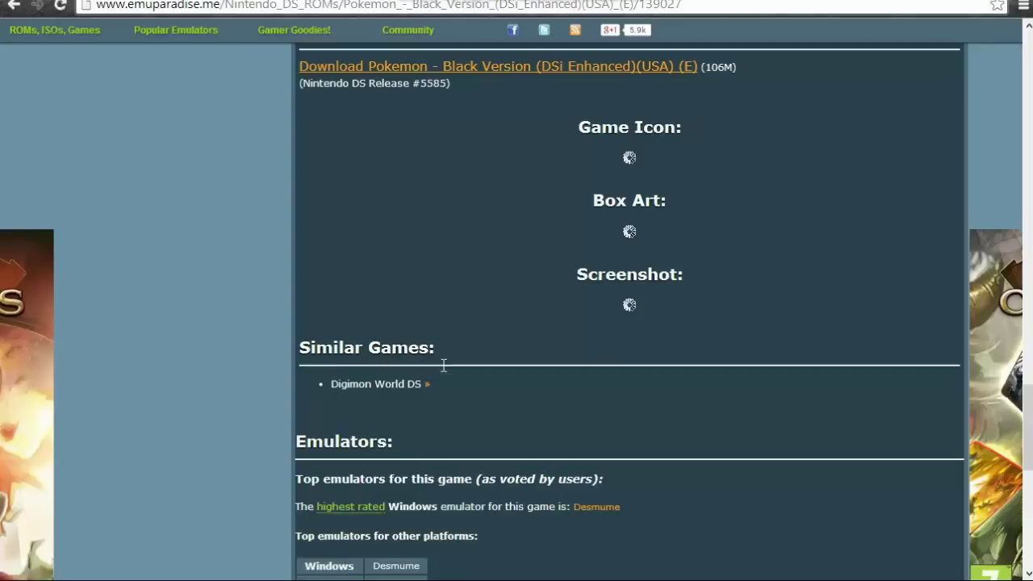
- Open the ROM's direct download page and download Pokemon - Black Version (DSi Enhanced)(USA) (E)
{"action": "scroll", "coordinate": [309, 397], "scroll_direction": "up", "scroll_amount": 1}
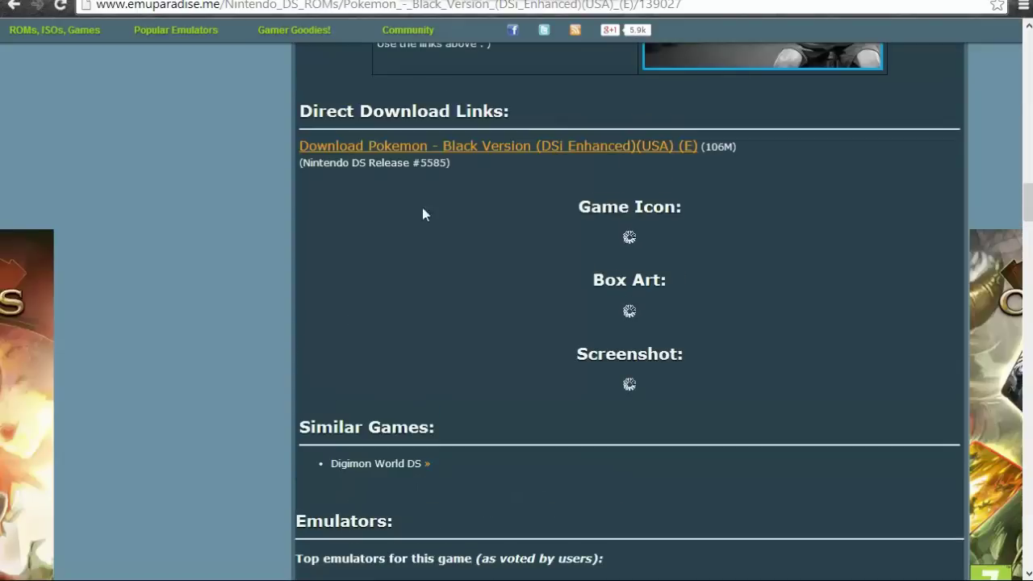
{"action": "left_click", "coordinate": [414, 147]}
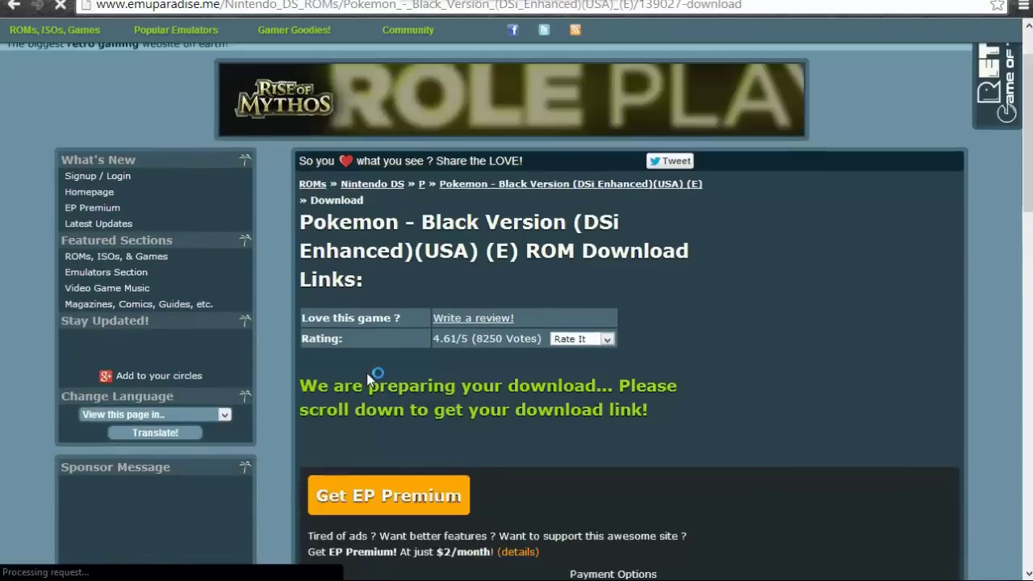
{"action": "scroll", "coordinate": [368, 373], "scroll_direction": "down", "scroll_amount": 3}
{"action": "scroll", "coordinate": [368, 373], "scroll_direction": "down", "scroll_amount": 5}
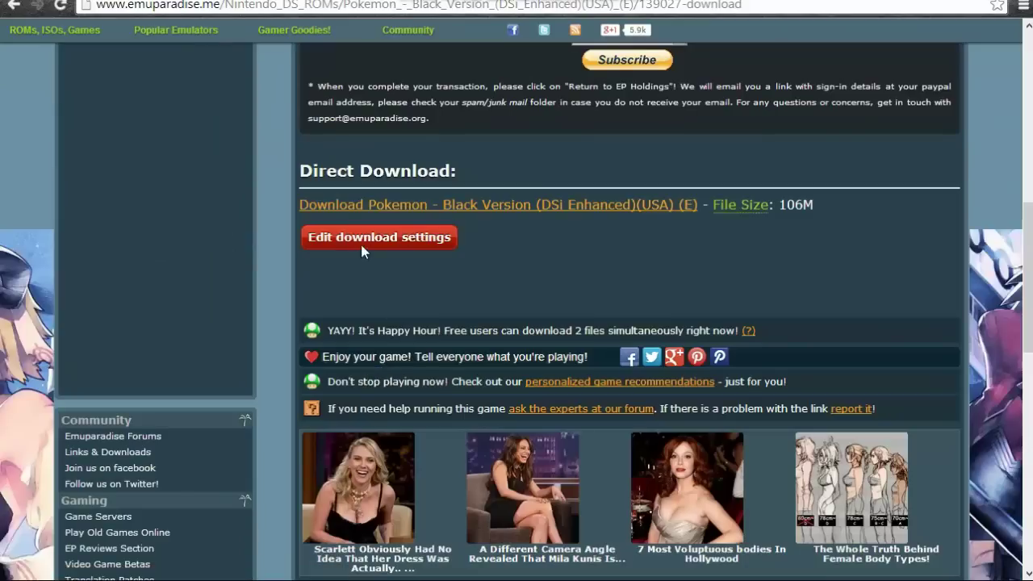
{"action": "scroll", "coordinate": [476, 291], "scroll_direction": "up", "scroll_amount": 1}
{"action": "scroll", "coordinate": [457, 300], "scroll_direction": "up", "scroll_amount": 4}
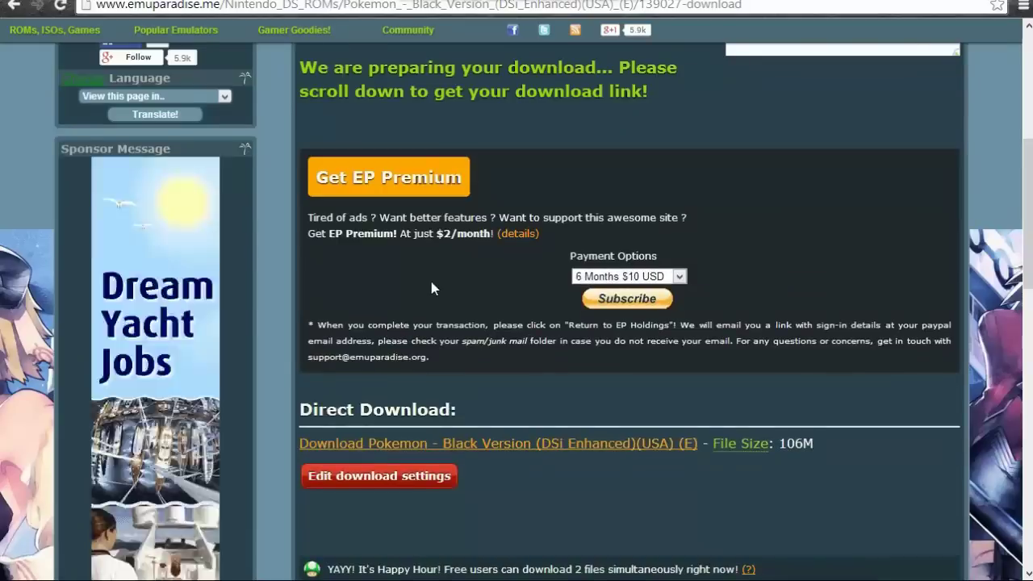
{"action": "scroll", "coordinate": [513, 321], "scroll_direction": "down", "scroll_amount": 2}
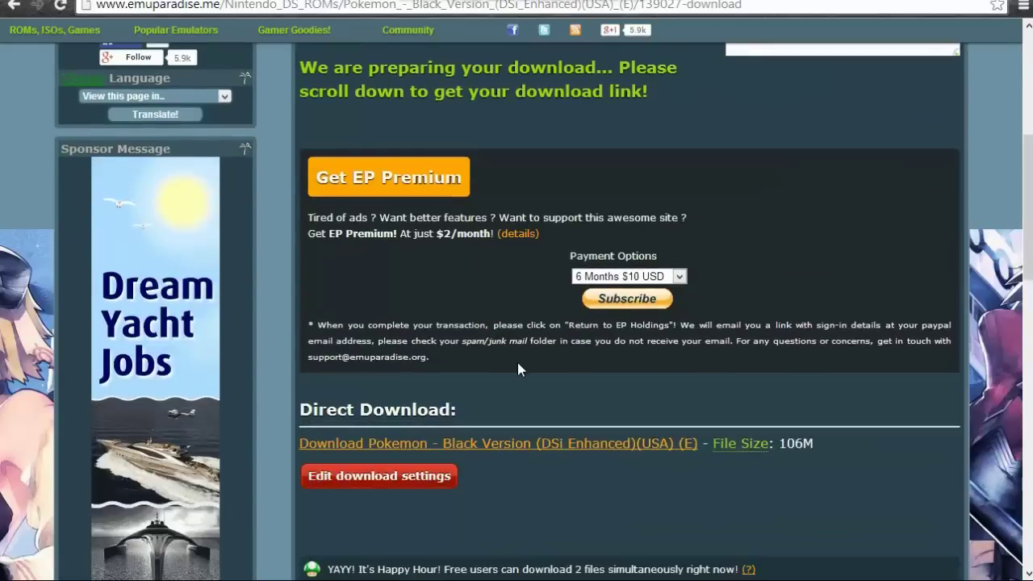
{"action": "scroll", "coordinate": [464, 398], "scroll_direction": "down", "scroll_amount": 3}
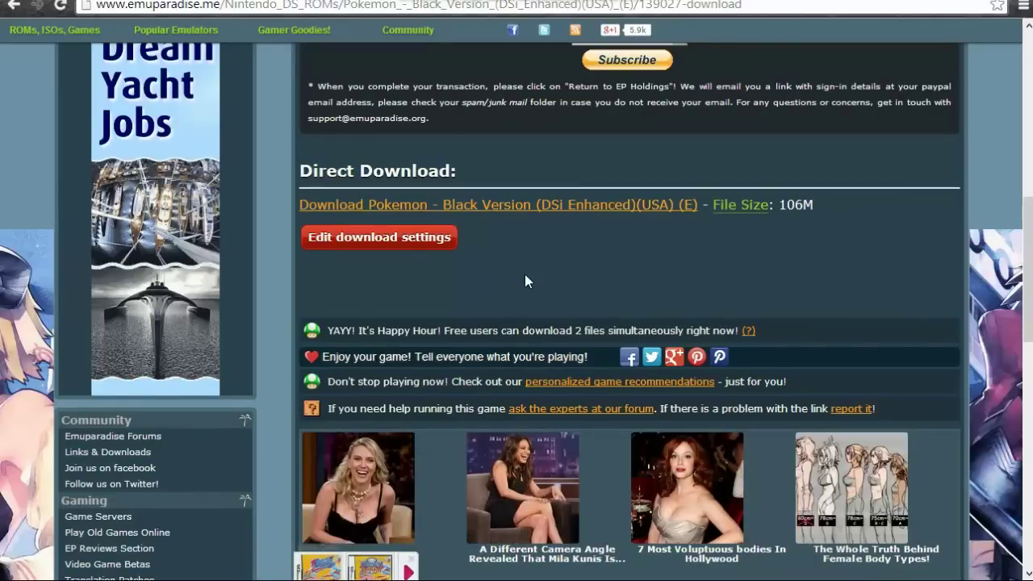
{"action": "scroll", "coordinate": [525, 280], "scroll_direction": "up", "scroll_amount": 1}
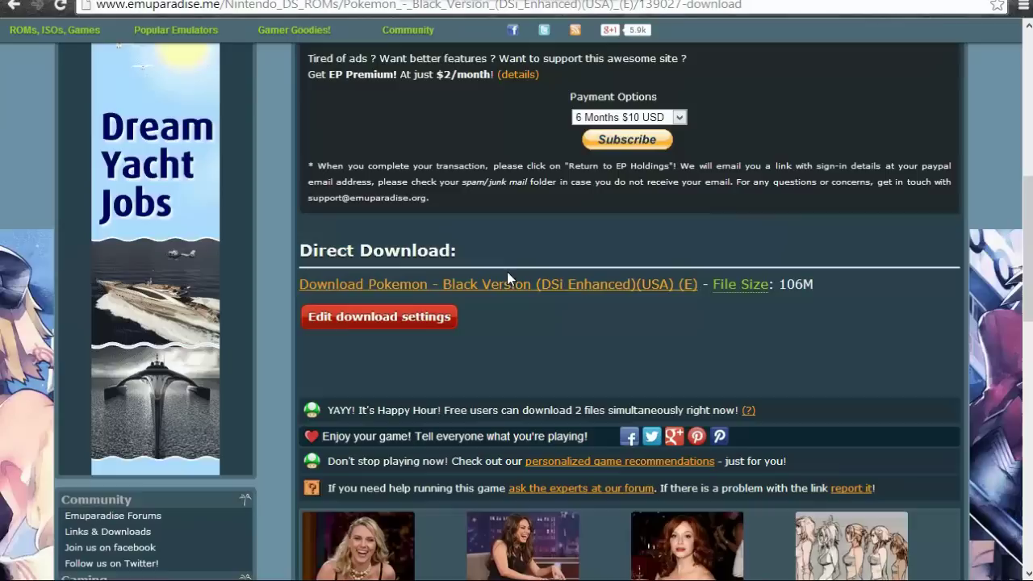
{"action": "left_click", "coordinate": [435, 292]}
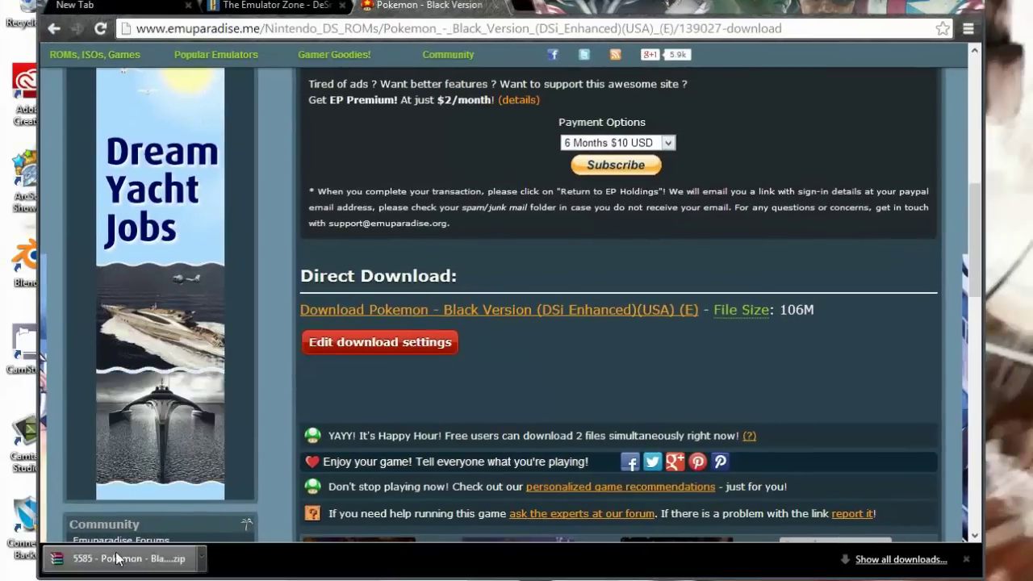
- Copy the downloaded 5585 - Pokemon - Black Version zip from the browser to the desktop and minimize the browser
{"action": "left_click_drag", "start_coordinate": [117, 559], "coordinate": [920, 7]}
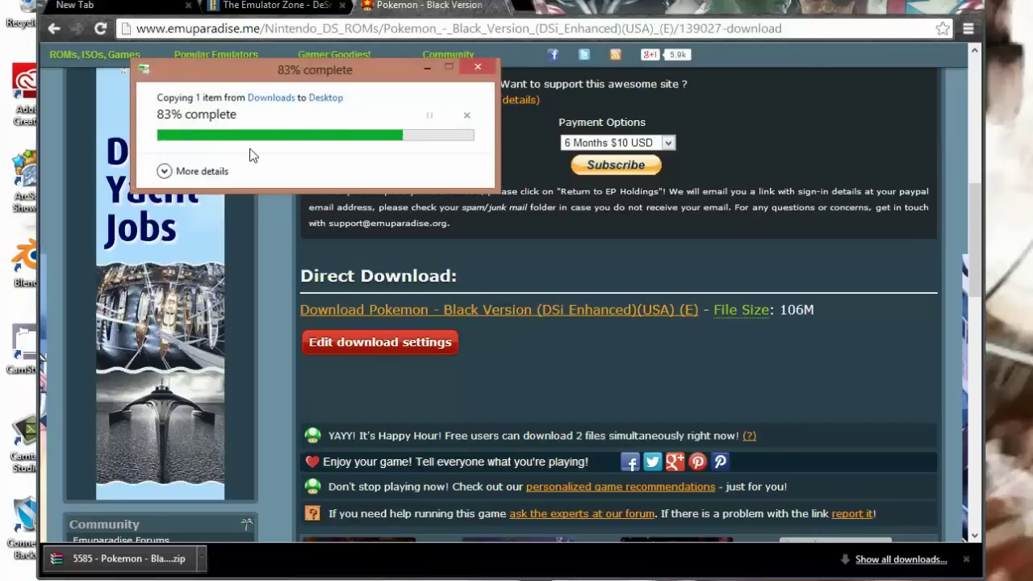
{"action": "left_click", "coordinate": [938, 7]}
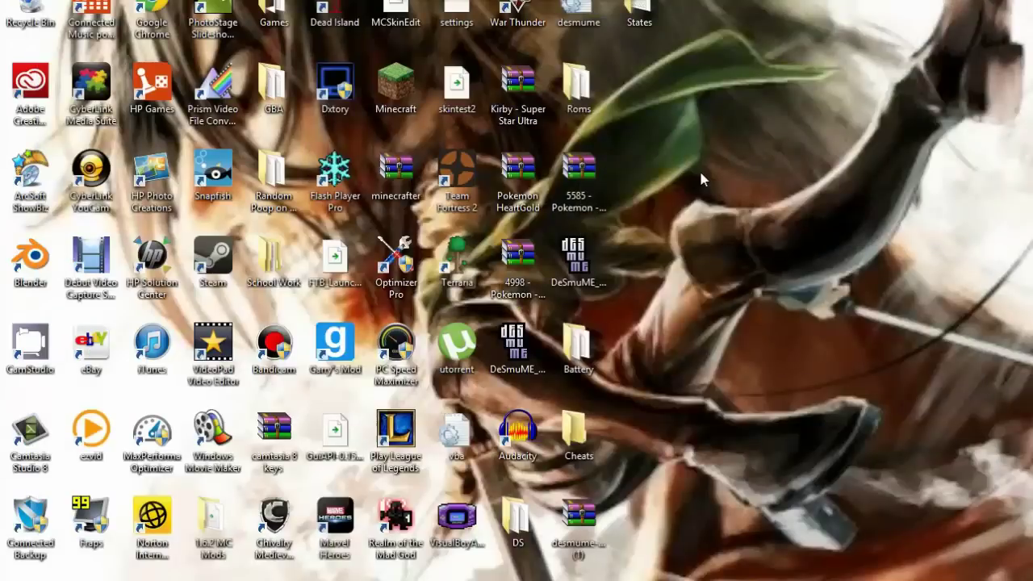
{"action": "right_click", "coordinate": [575, 179]}
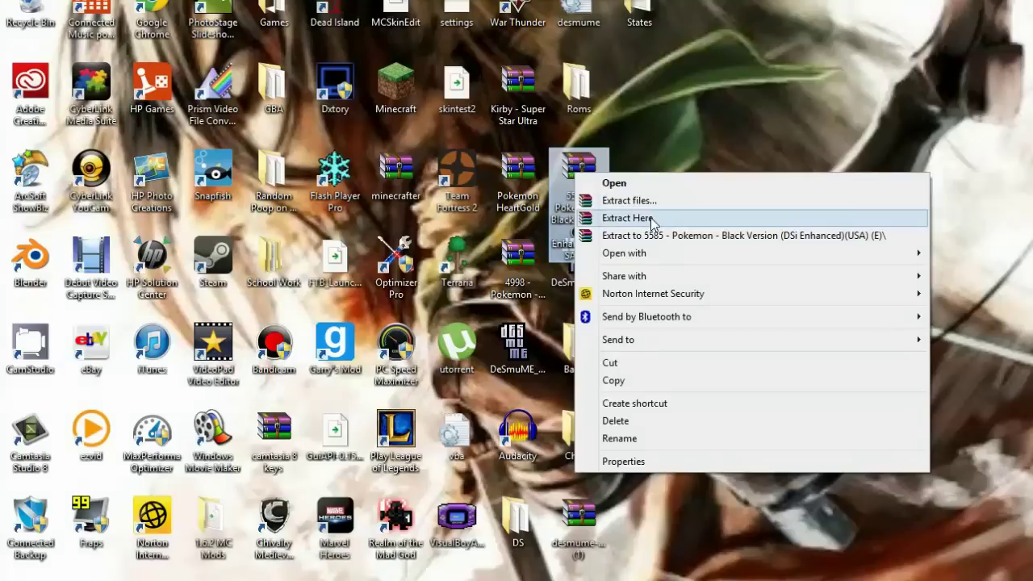
{"action": "left_click", "coordinate": [748, 71]}
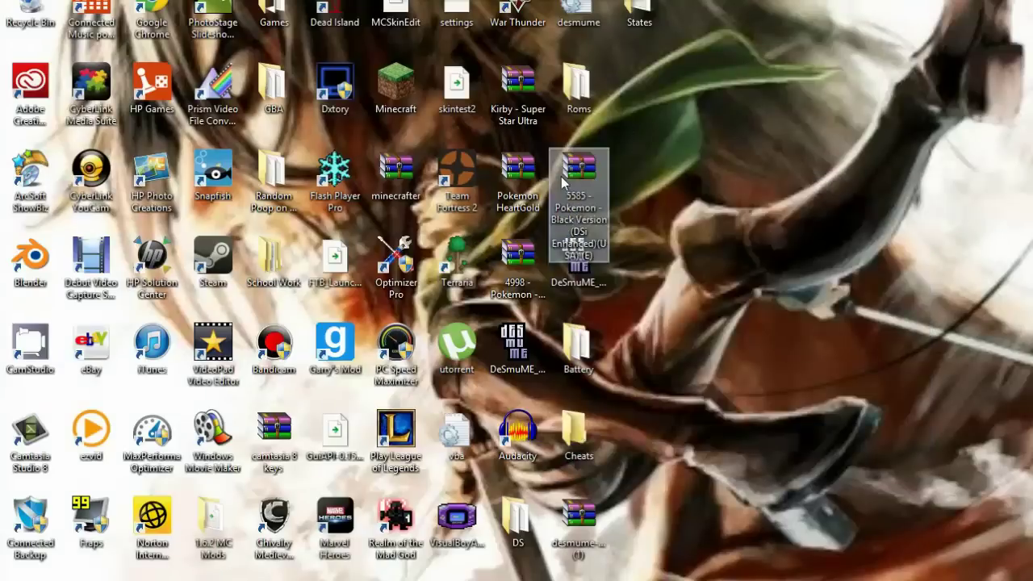
- Move the Pokemon - Black Version archive from the desktop into the Roms folder and minimize the folder window
{"action": "double_click", "coordinate": [578, 85]}
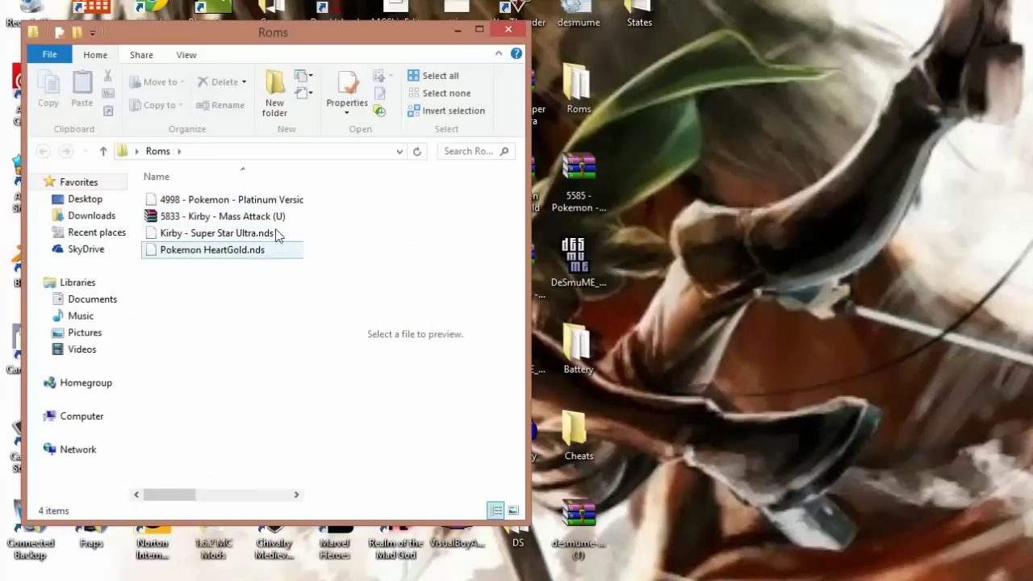
{"action": "left_click", "coordinate": [578, 179]}
{"action": "left_click_drag", "start_coordinate": [579, 179], "coordinate": [215, 306]}
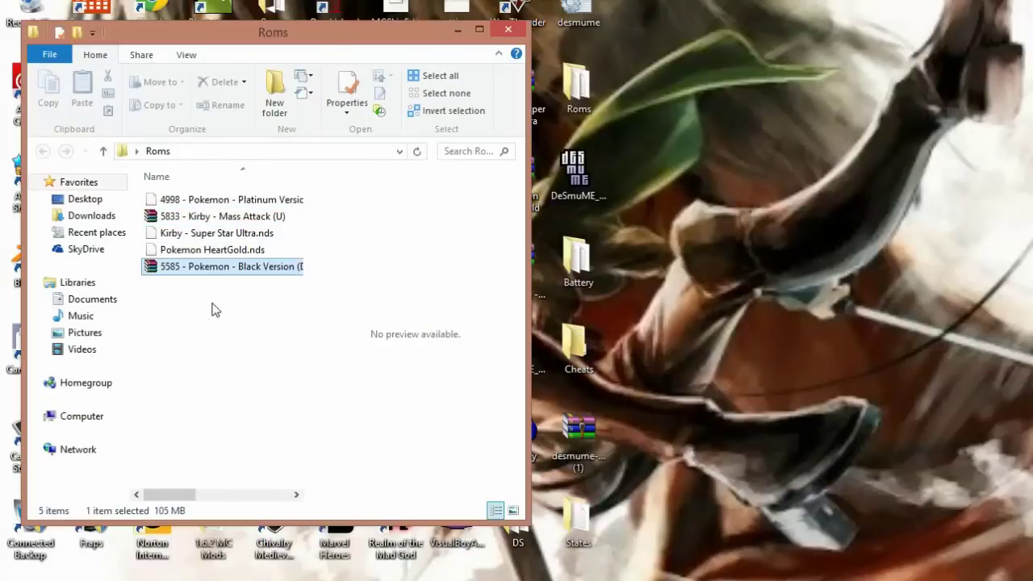
{"action": "left_click", "coordinate": [457, 31]}
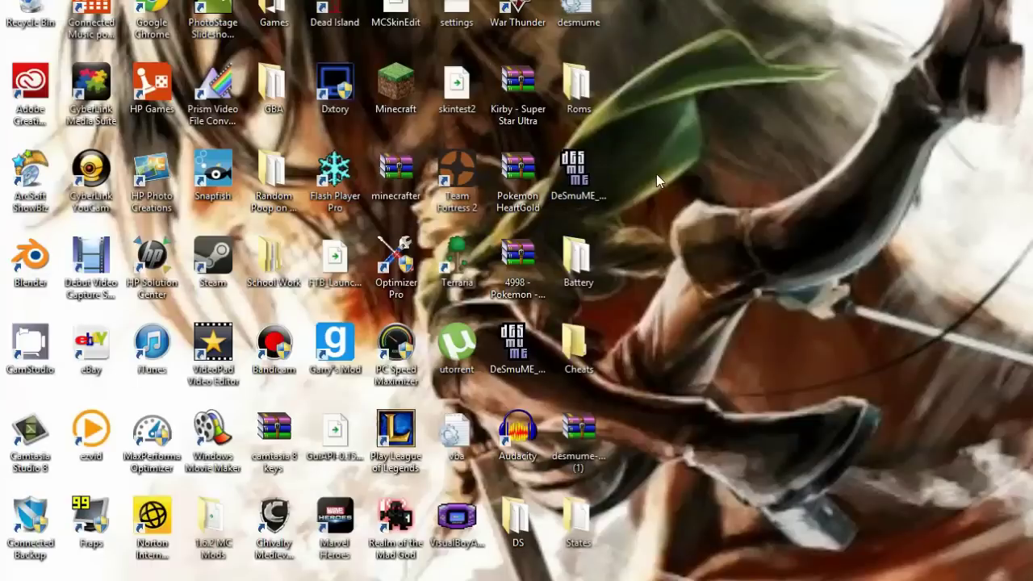
- Launch DeSmuME, load the 5585 - Pokemon - Black Version archive from the Roms folder, and pause the emulation
{"action": "double_click", "coordinate": [573, 172]}
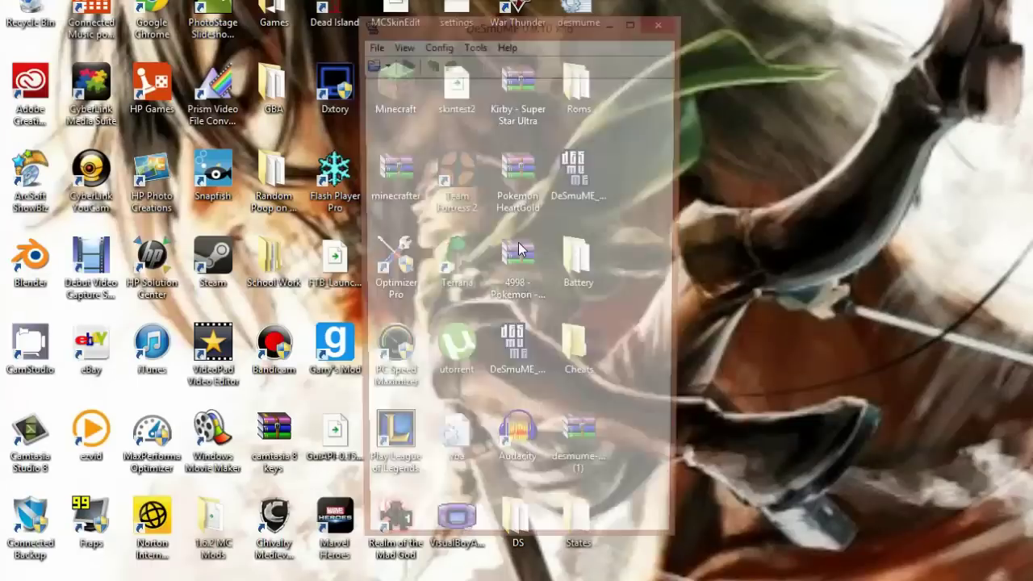
{"action": "left_click", "coordinate": [371, 64]}
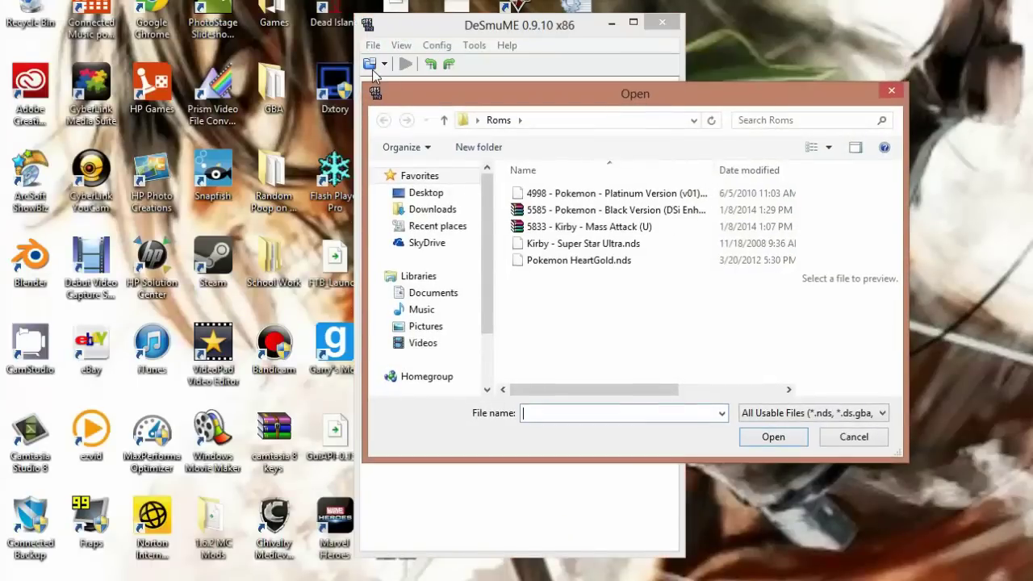
{"action": "left_click_drag", "start_coordinate": [411, 95], "coordinate": [413, 83]}
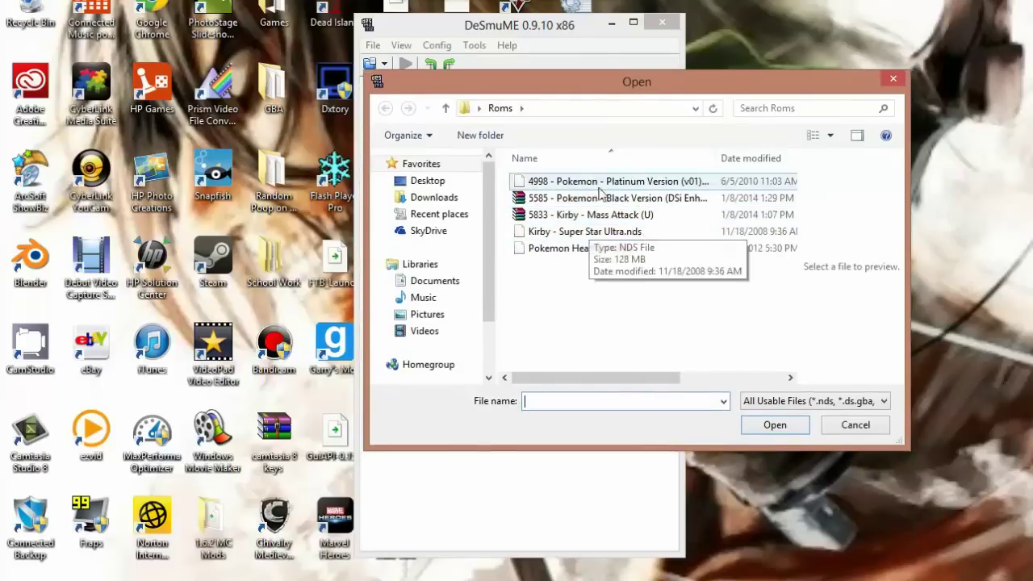
{"action": "double_click", "coordinate": [601, 200]}
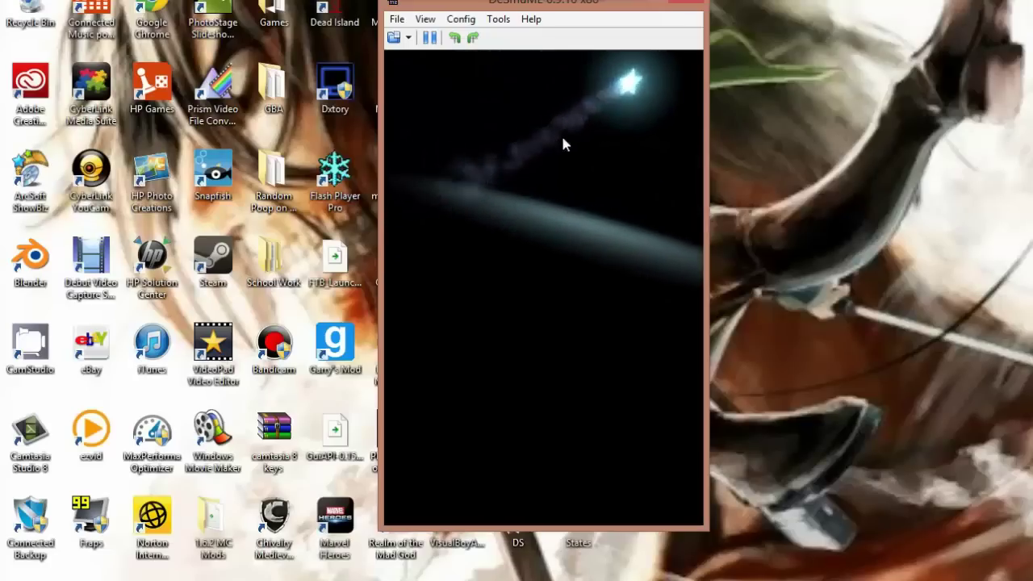
{"action": "key", "text": "Pause"}
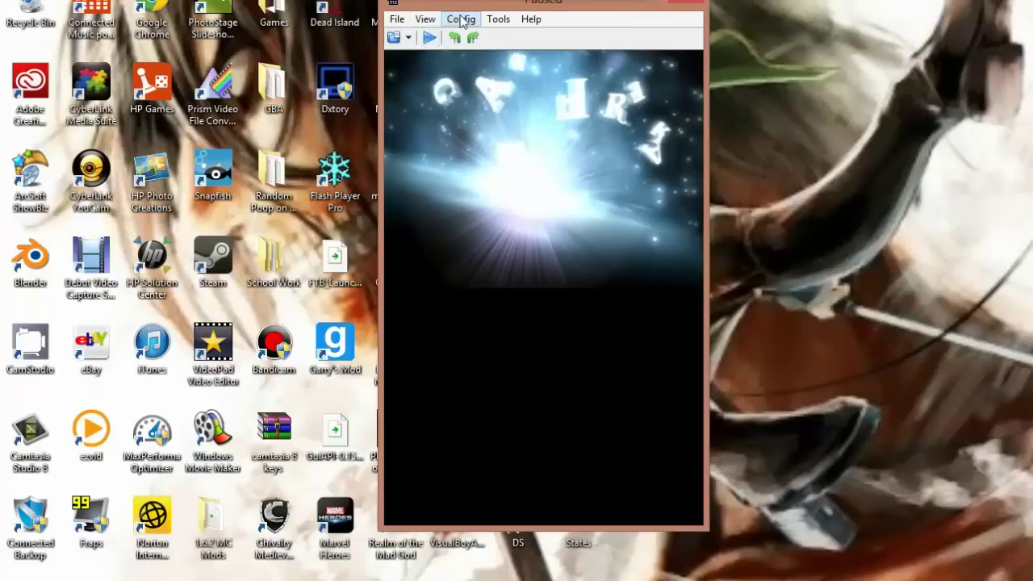
- Review the emulator's control configuration and its main hotkey configuration, closing each without making changes
{"action": "left_click", "coordinate": [463, 21]}
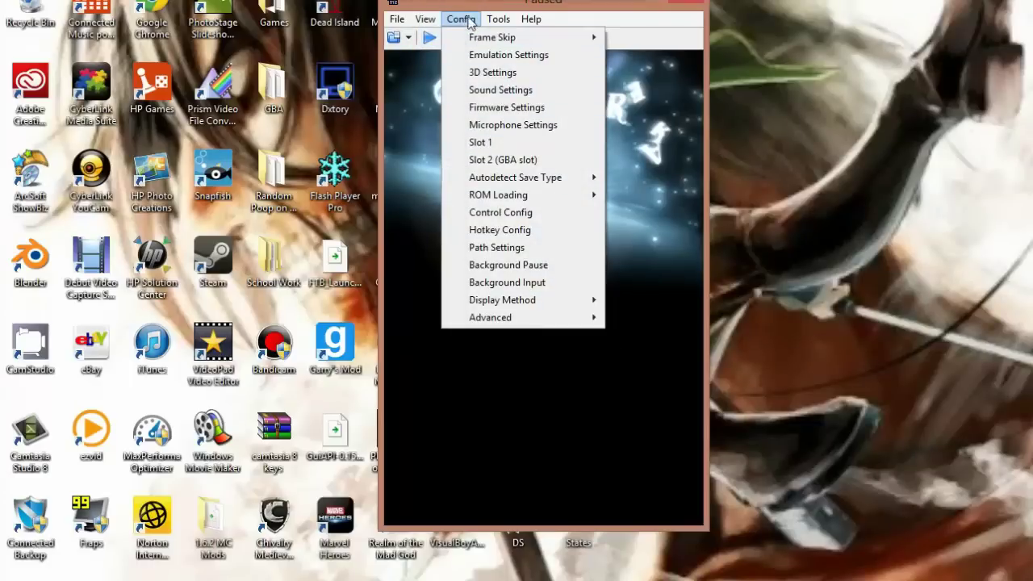
{"action": "left_click", "coordinate": [507, 212]}
{"action": "left_click", "coordinate": [761, 211]}
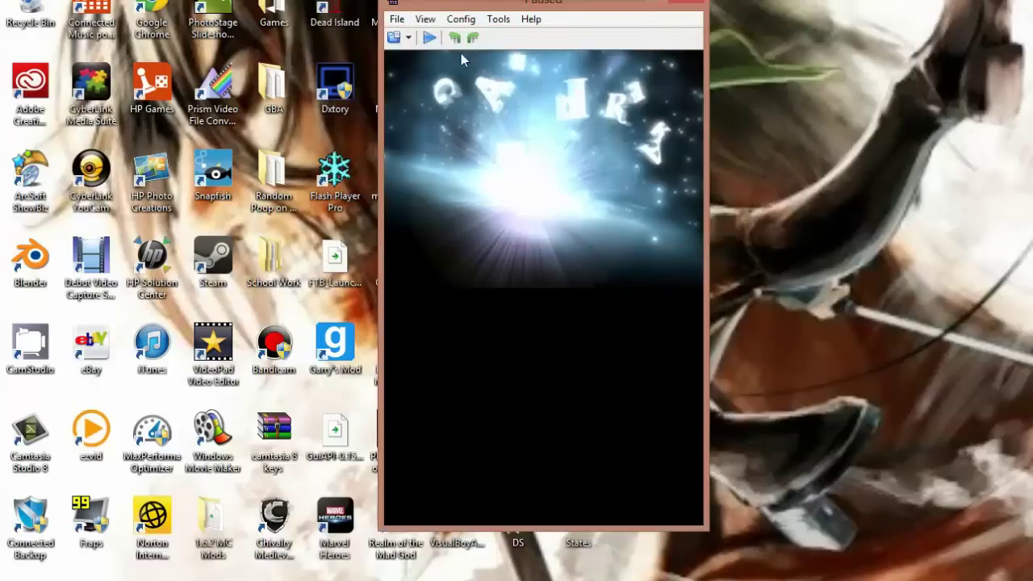
{"action": "left_click", "coordinate": [460, 19]}
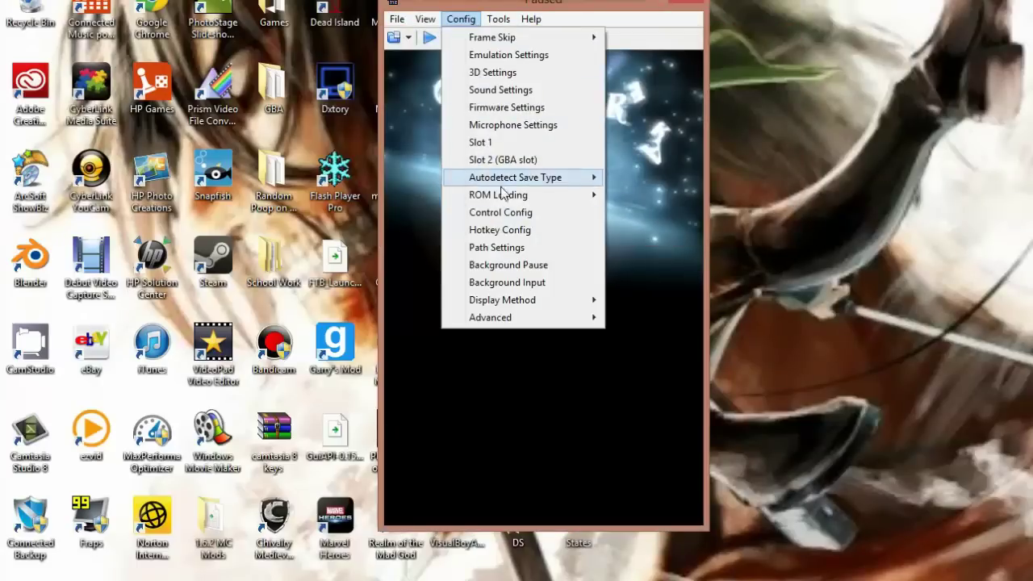
{"action": "left_click", "coordinate": [509, 233]}
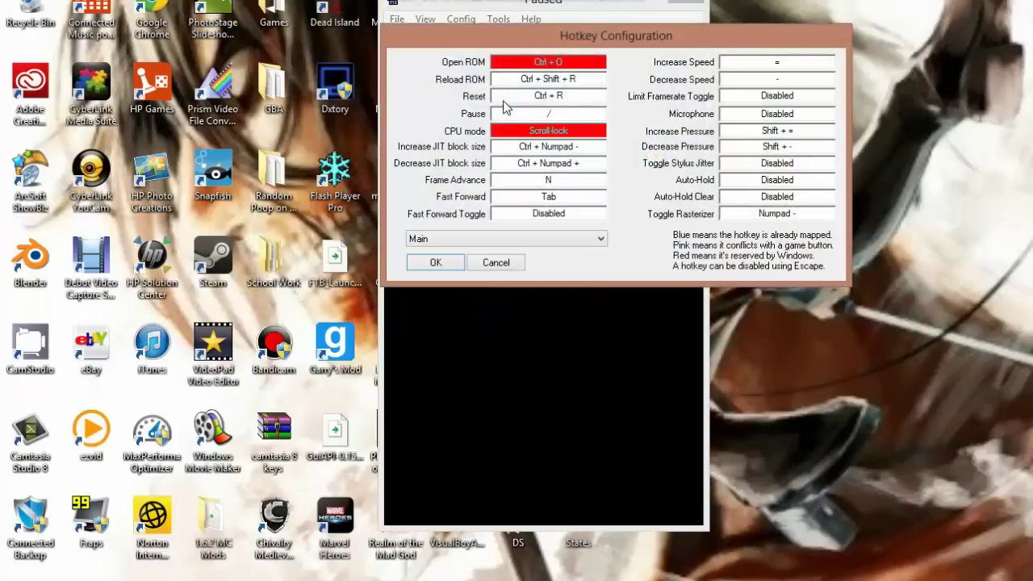
{"action": "left_click", "coordinate": [498, 265]}
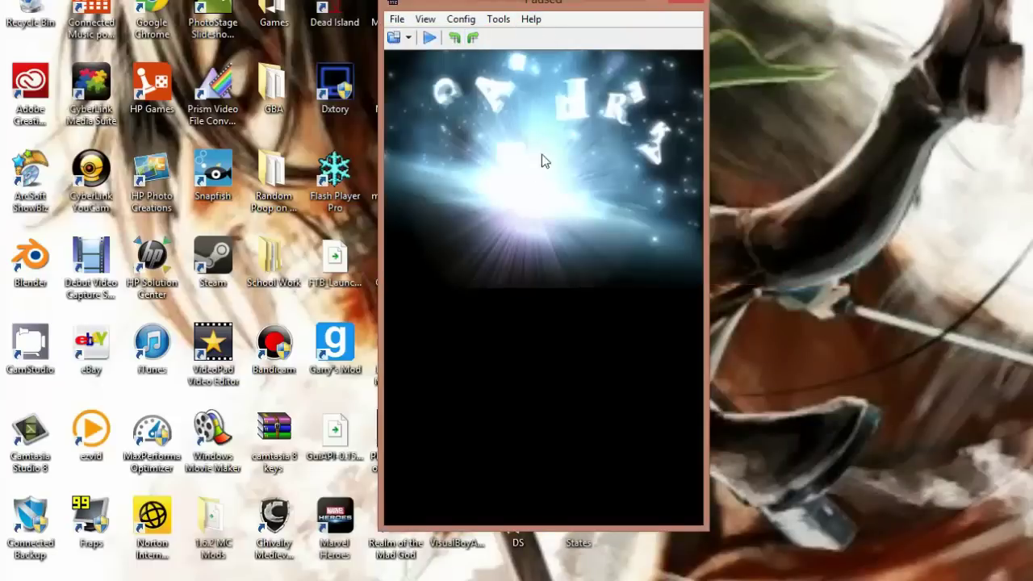
- Resume the paused Pokemon Black emulation to play more of the game's intro, and pause it again
{"action": "left_click", "coordinate": [430, 38]}
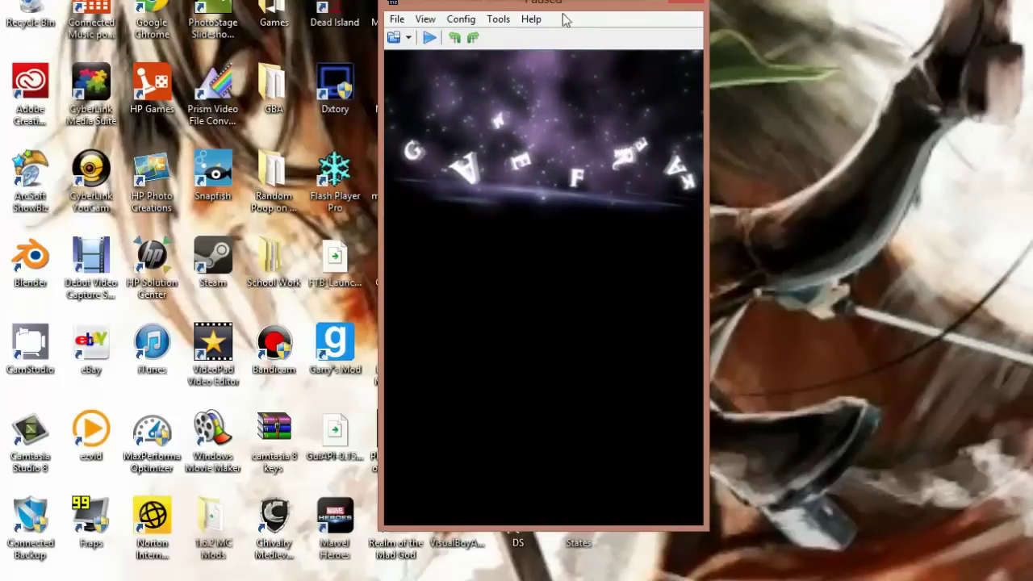
{"action": "left_click", "coordinate": [430, 41]}
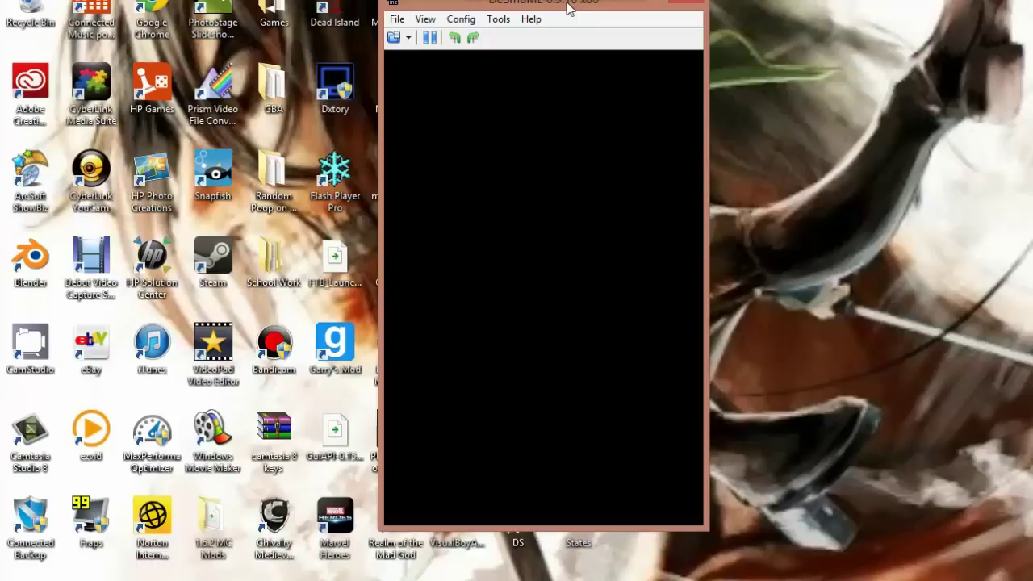
{"action": "key", "text": "Pause"}
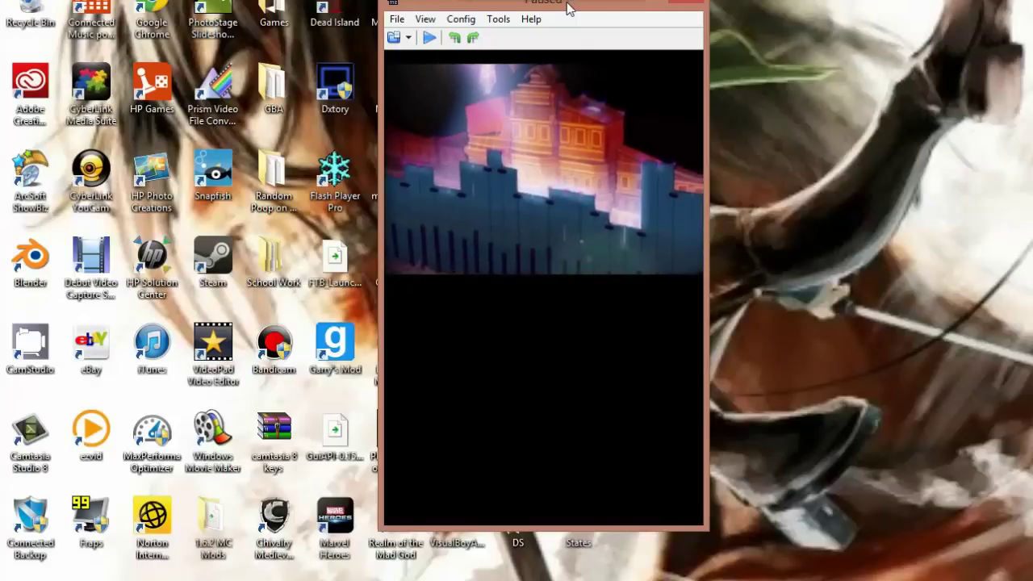